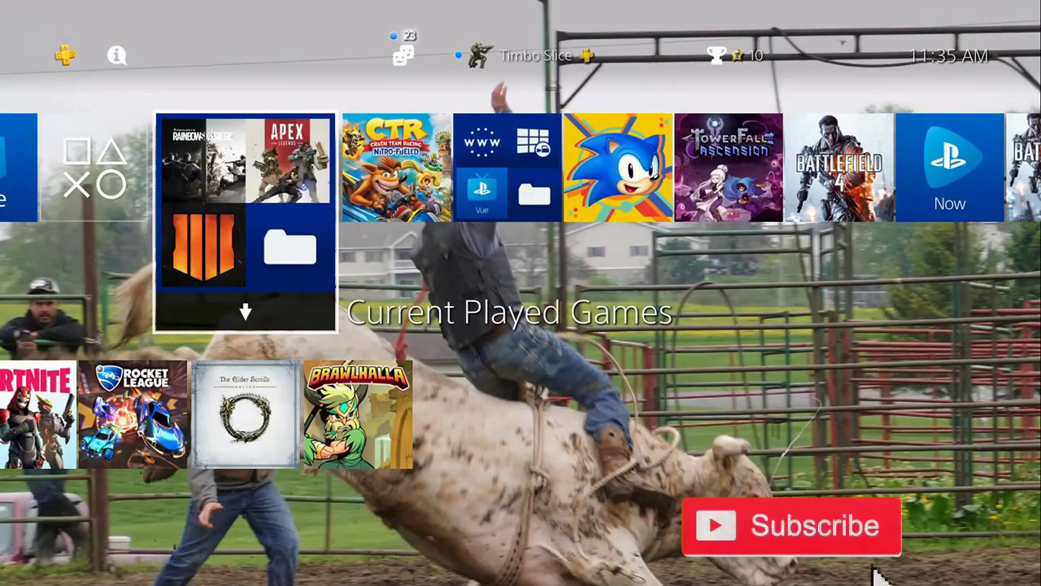
Open the Messages group chat and view the 11:04 photo full screen
{"action": "key", "text": "Up"}
{"action": "key", "text": "Right"}
{"action": "key", "text": "Right"}
{"action": "key", "text": "Right"}
{"action": "key", "text": "Right"}
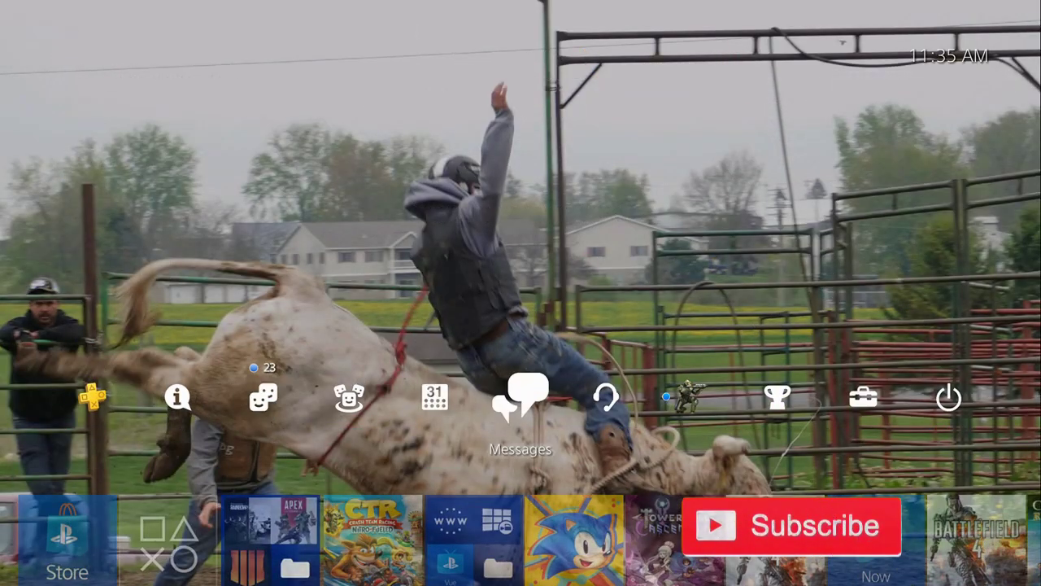
{"action": "key", "text": "Return"}
{"action": "key", "text": "Return"}
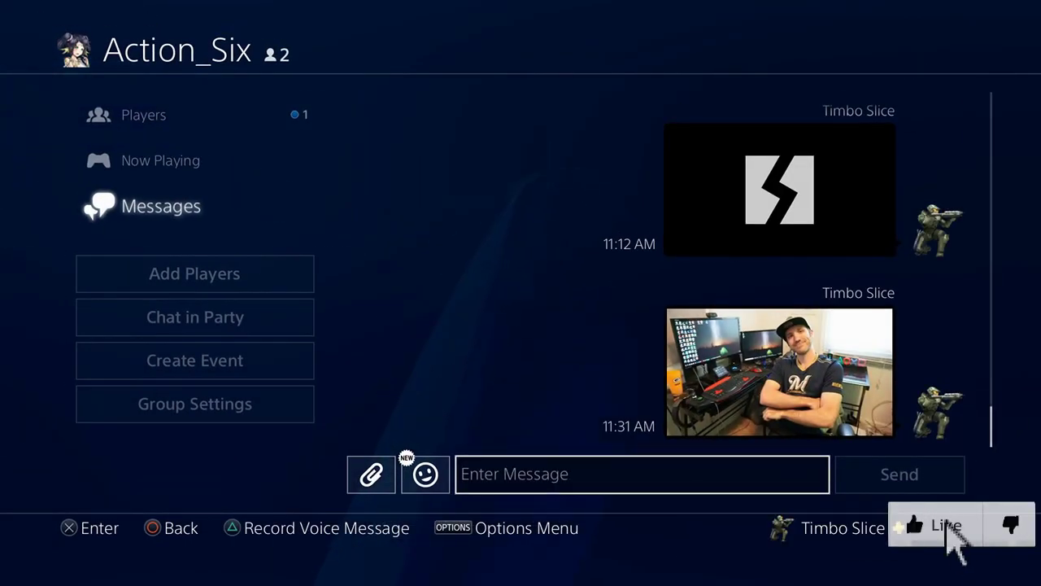
{"action": "key", "text": "Up"}
{"action": "key", "text": "Up"}
{"action": "key", "text": "Up"}
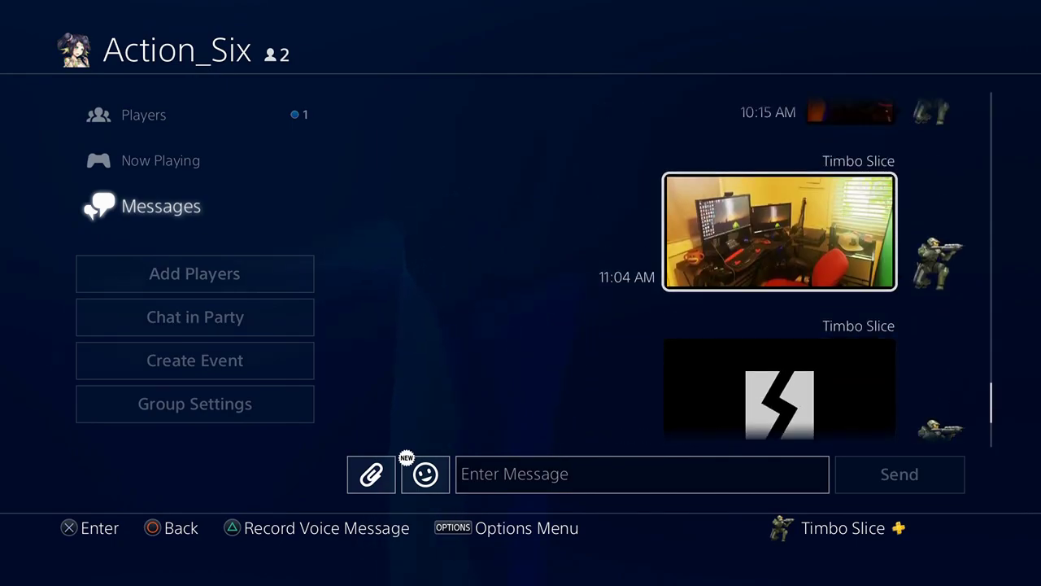
{"action": "key", "text": "Return"}
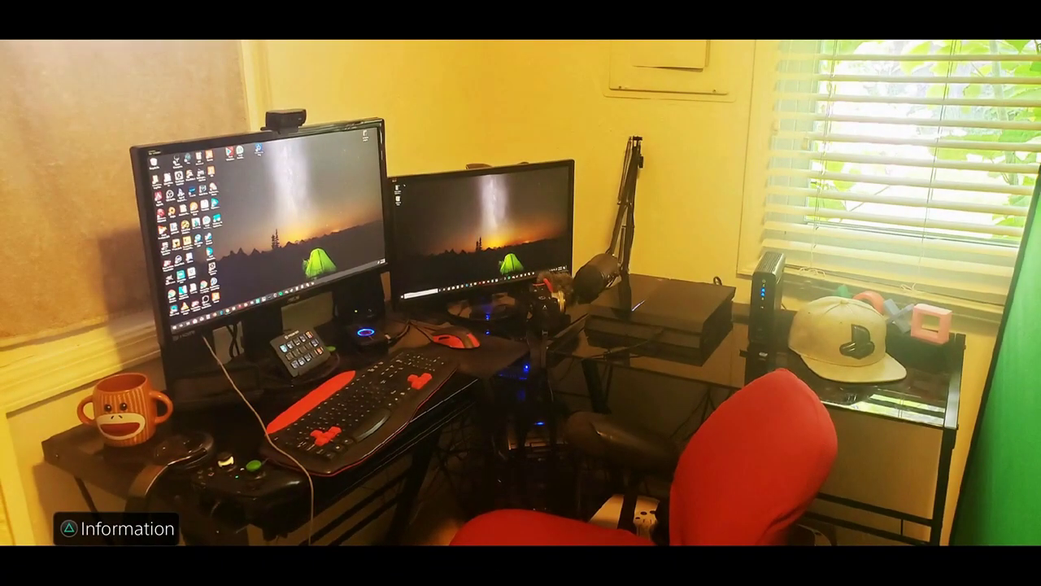
{"action": "key", "text": "Escape"}
Scroll through older group messages, then browse the next conversation before returning to the Messages list
{"action": "key", "text": "Down"}
{"action": "key", "text": "Down"}
{"action": "key", "text": "Down"}
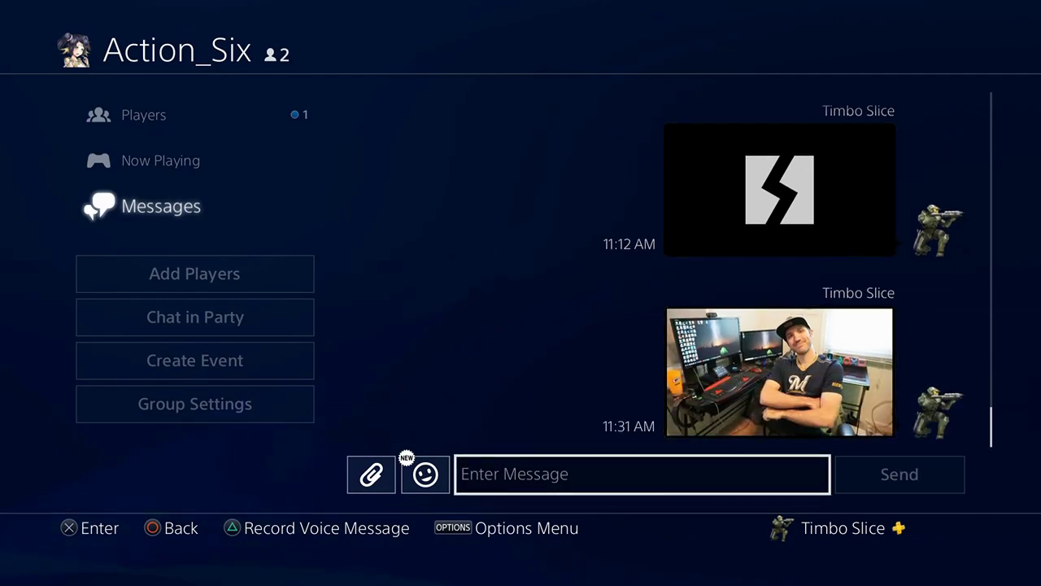
{"action": "key", "text": "Up"}
{"action": "key", "text": "Up"}
{"action": "key", "text": "Up"}
{"action": "key", "text": "Up"}
{"action": "key", "text": "Up"}
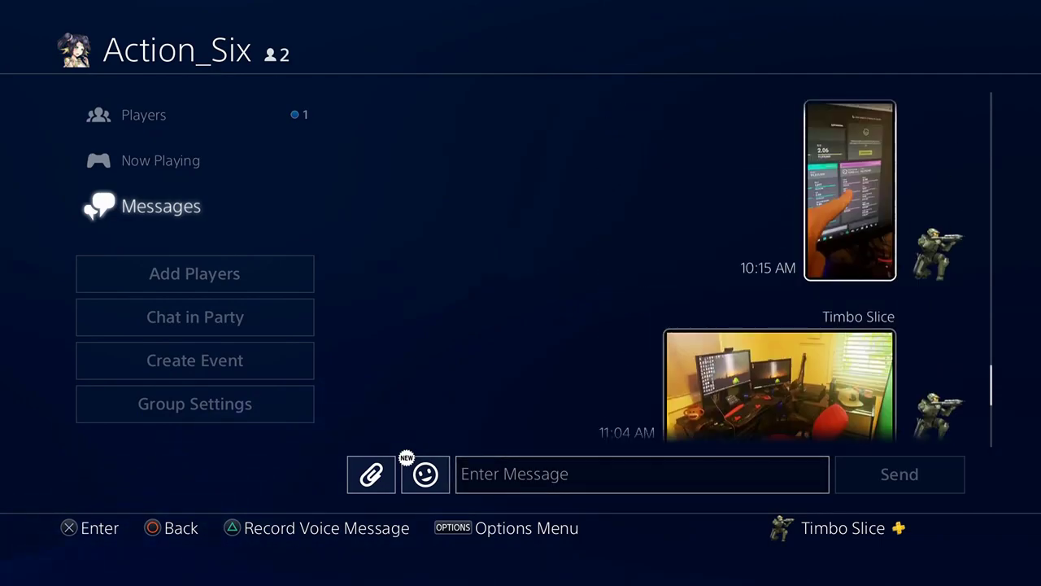
{"action": "key", "text": "Up"}
{"action": "key", "text": "Up"}
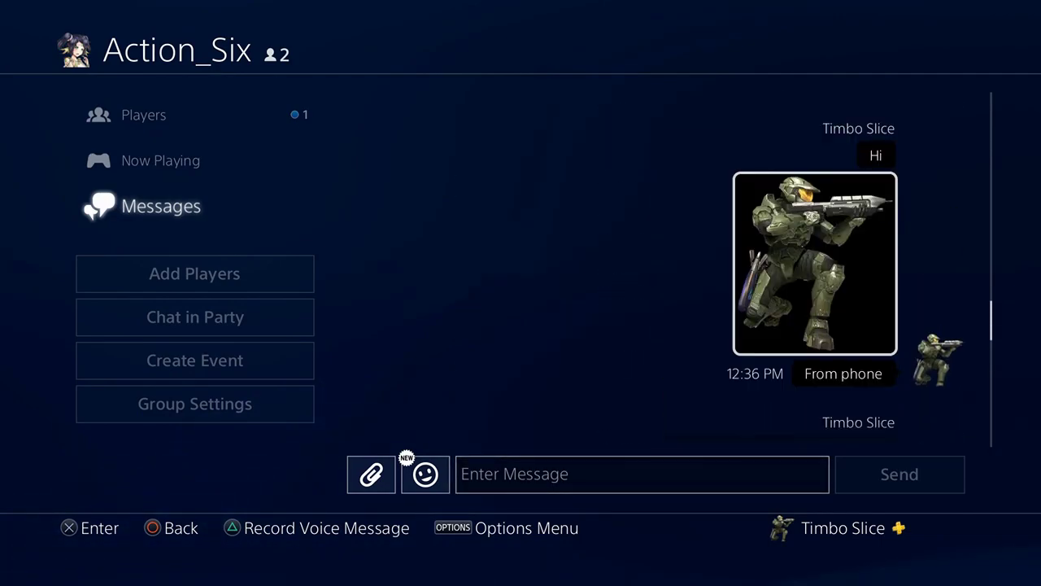
{"action": "key", "text": "Escape"}
{"action": "key", "text": "Down"}
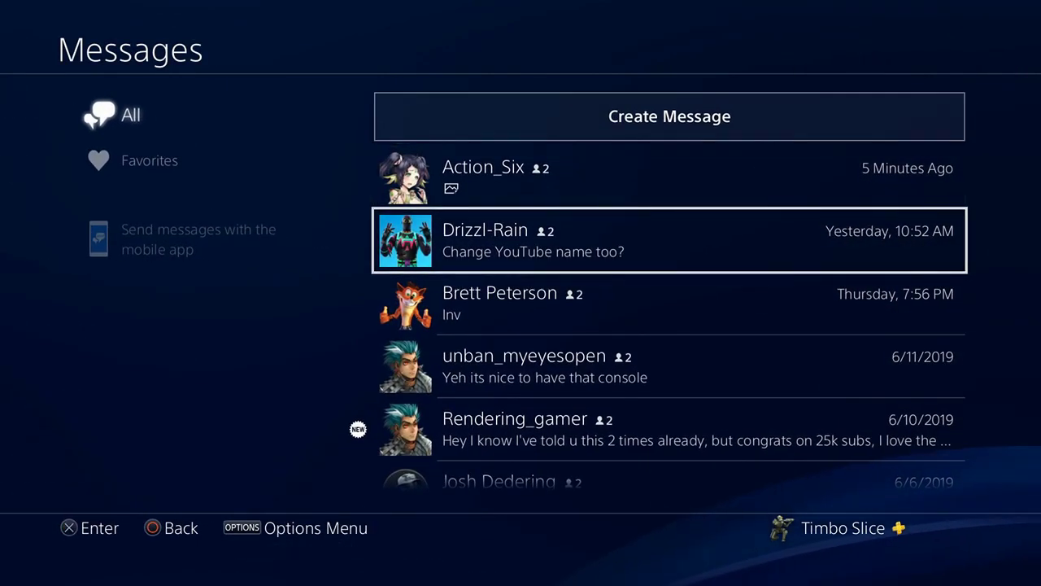
{"action": "key", "text": "Return"}
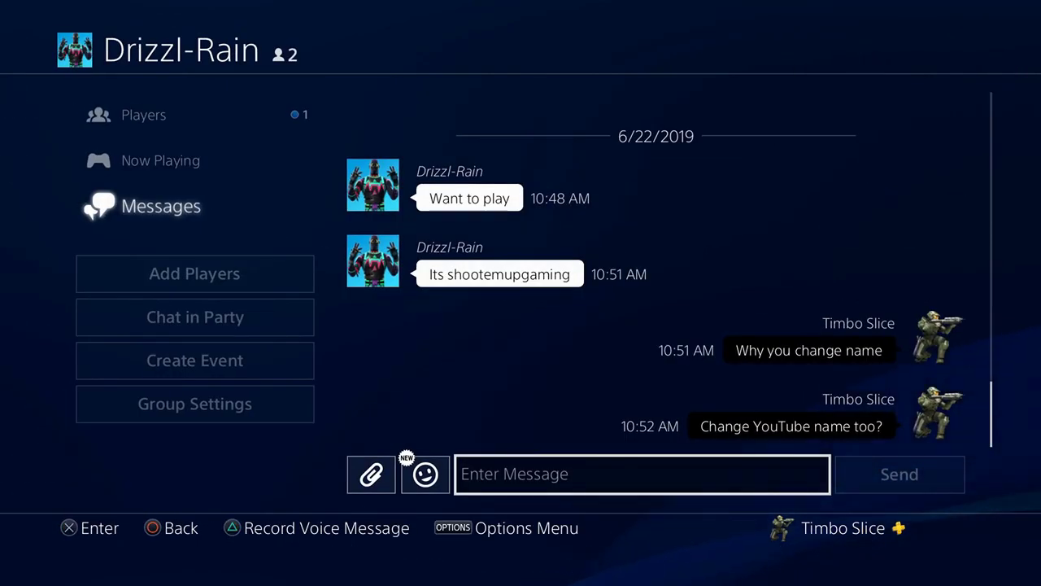
{"action": "key", "text": "Up"}
{"action": "key", "text": "Up"}
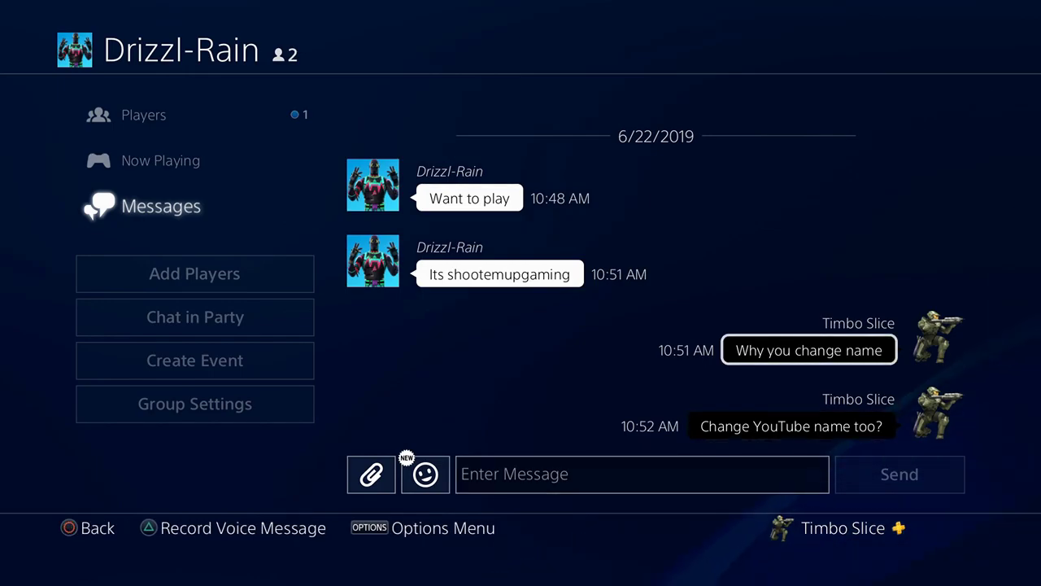
{"action": "key", "text": "Escape"}
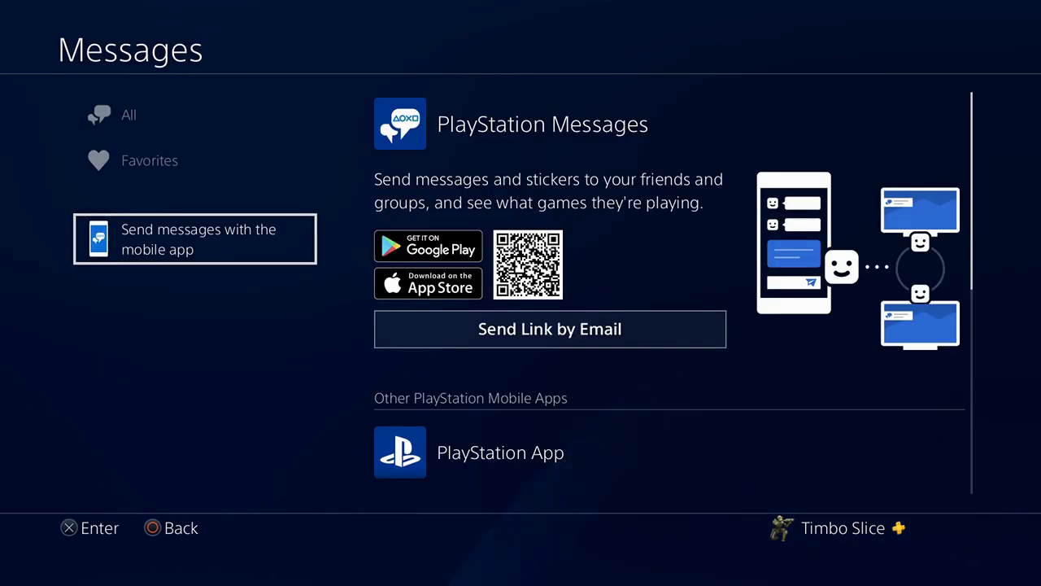
On the phone, open the group conversation and bring up the photo attachment options
{"action": "key", "text": "Right"}
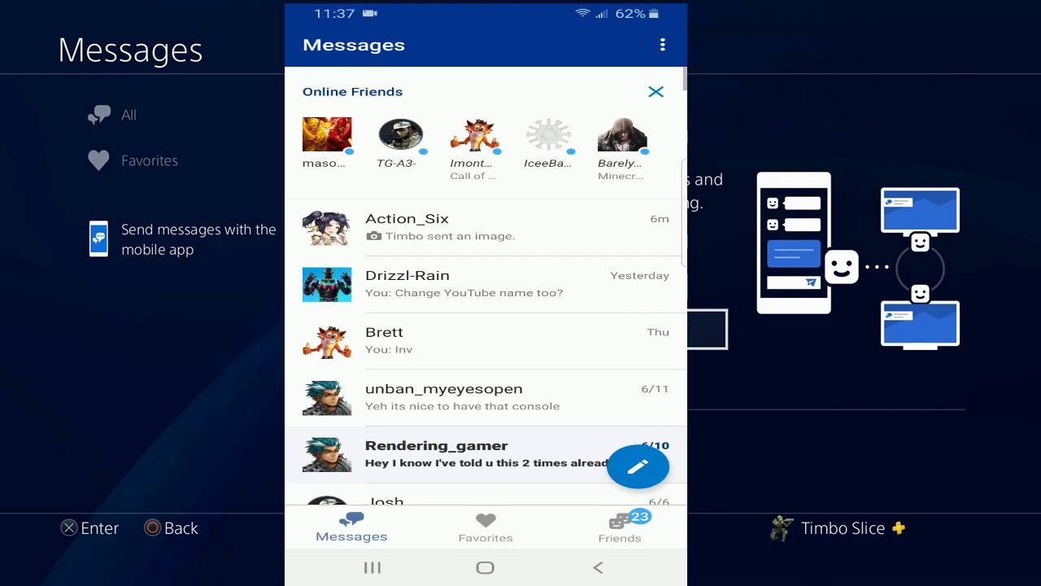
{"action": "left_click", "coordinate": [406, 227]}
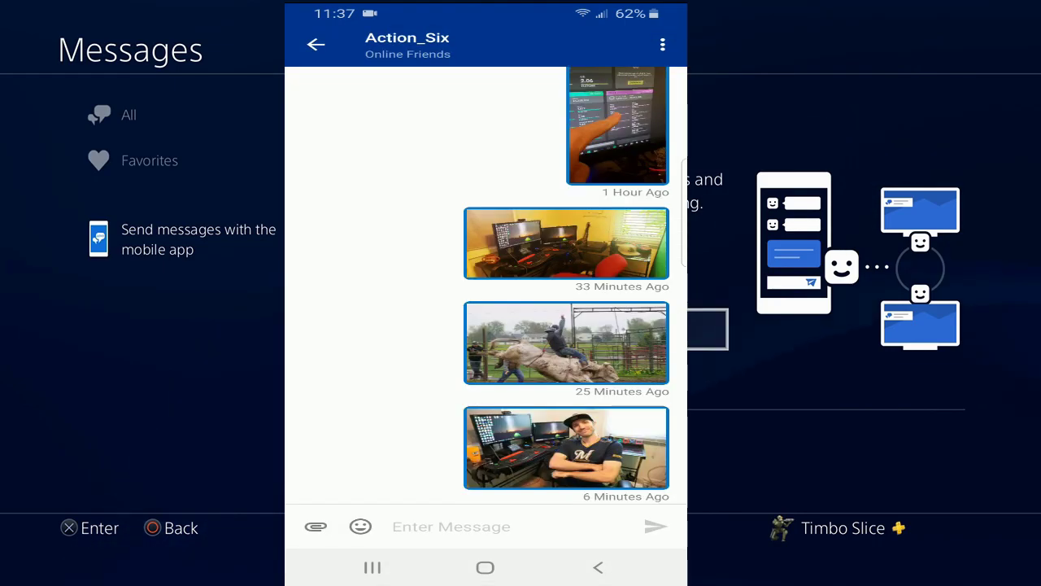
{"action": "key", "text": "Escape"}
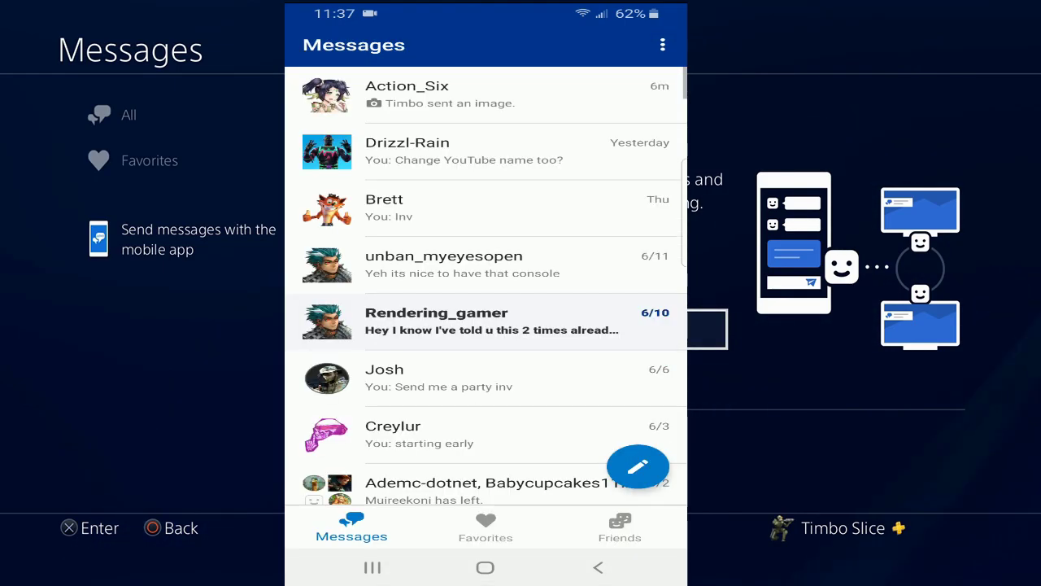
{"action": "left_click", "coordinate": [407, 94]}
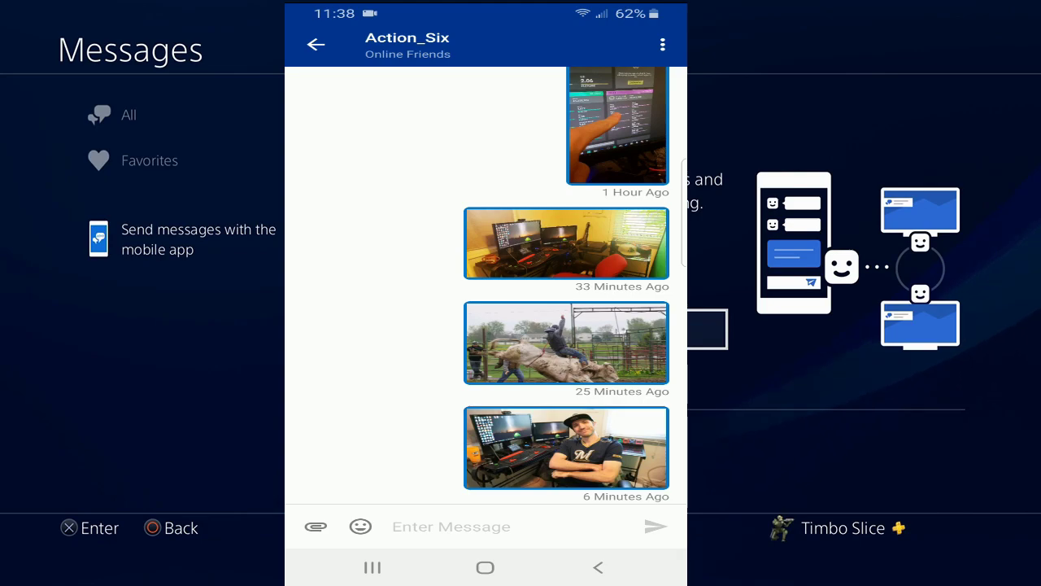
{"action": "left_click", "coordinate": [316, 526]}
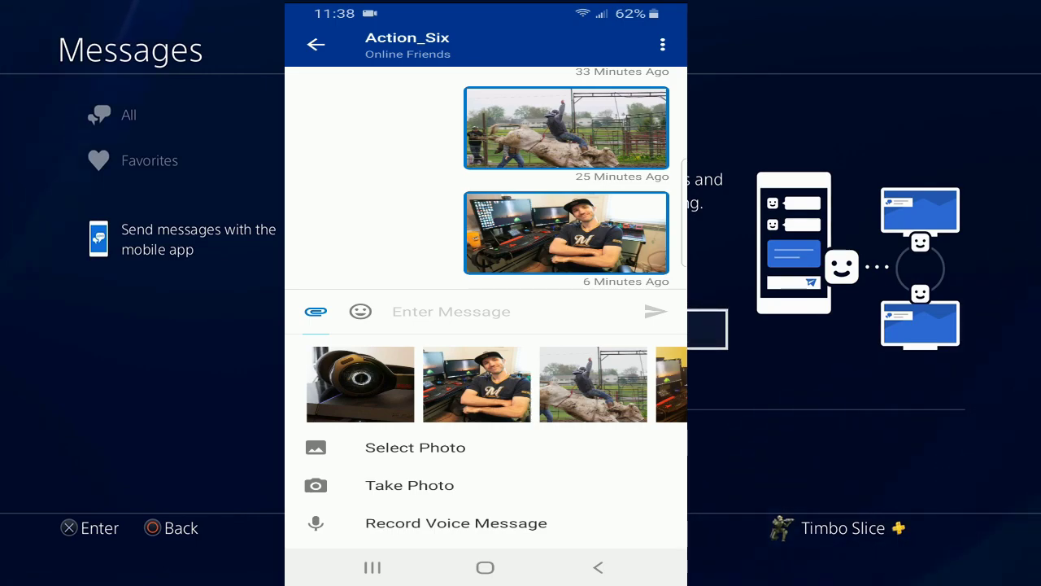
Send the headphones-on-console photo from the phone's recent photos to the group chat
{"action": "left_click", "coordinate": [360, 384]}
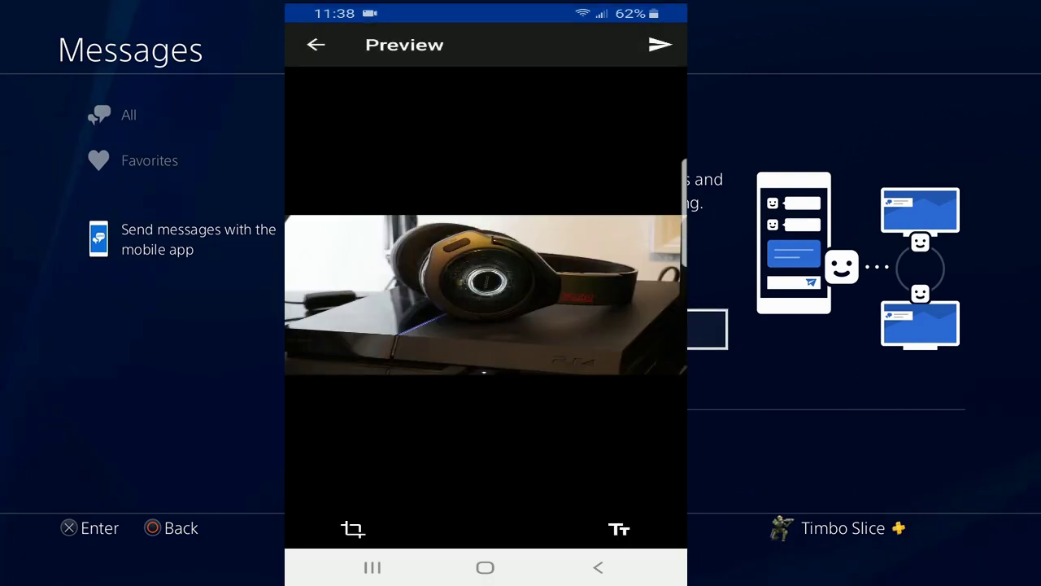
{"action": "left_click", "coordinate": [659, 45]}
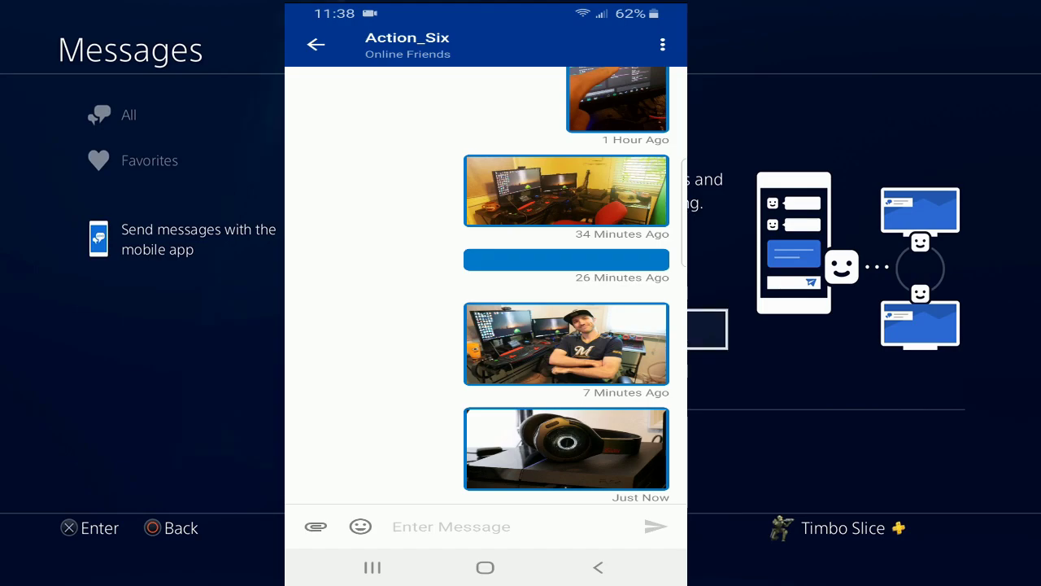
{"action": "key", "text": "Up"}
On the PS4, open the group chat and show the bull-riding photo full screen
{"action": "key", "text": "Down"}
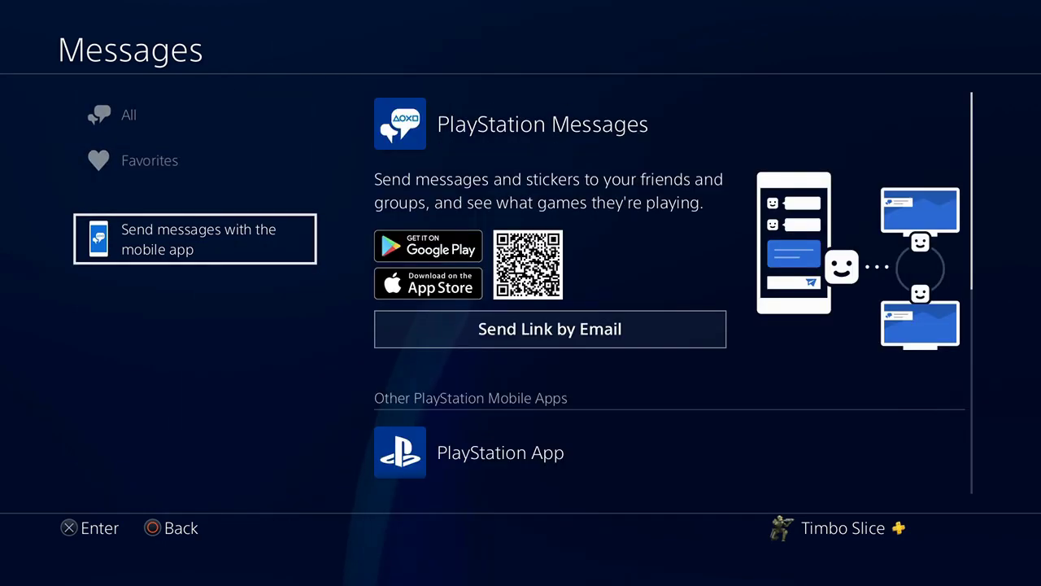
{"action": "key", "text": "Up"}
{"action": "key", "text": "Up"}
{"action": "key", "text": "Right"}
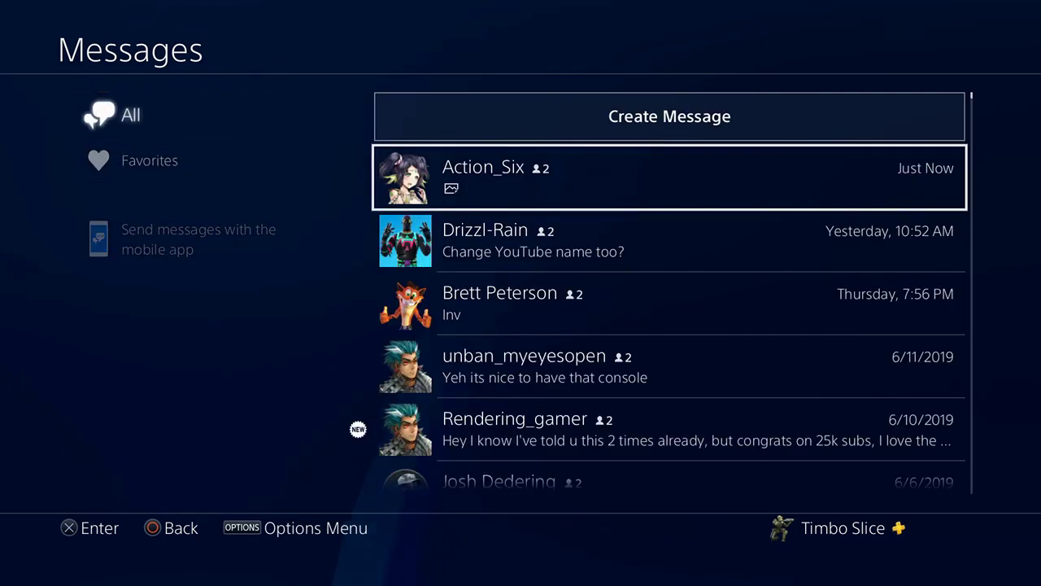
{"action": "key", "text": "Return"}
{"action": "key", "text": "Up"}
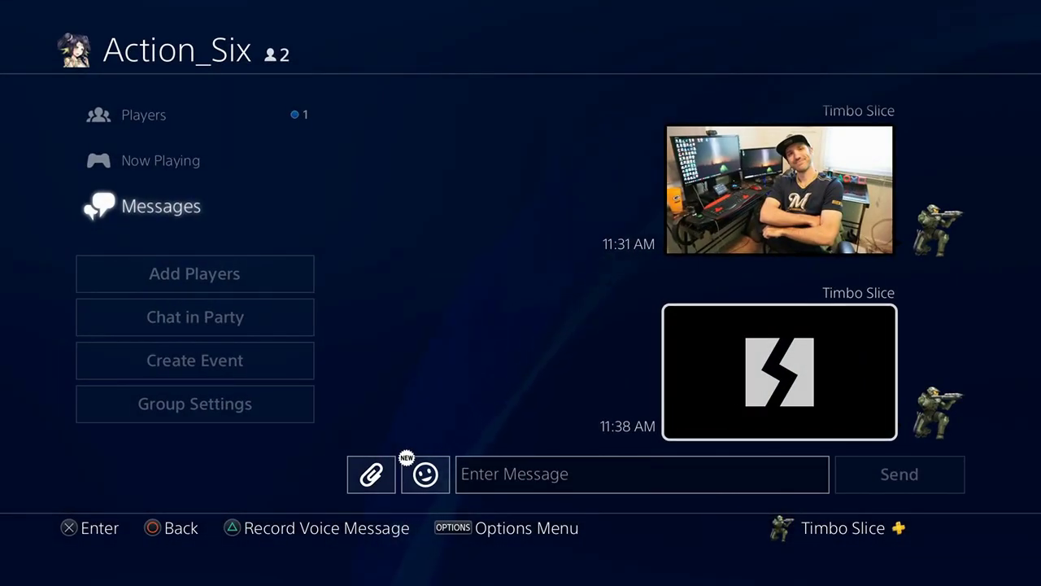
{"action": "key", "text": "Return"}
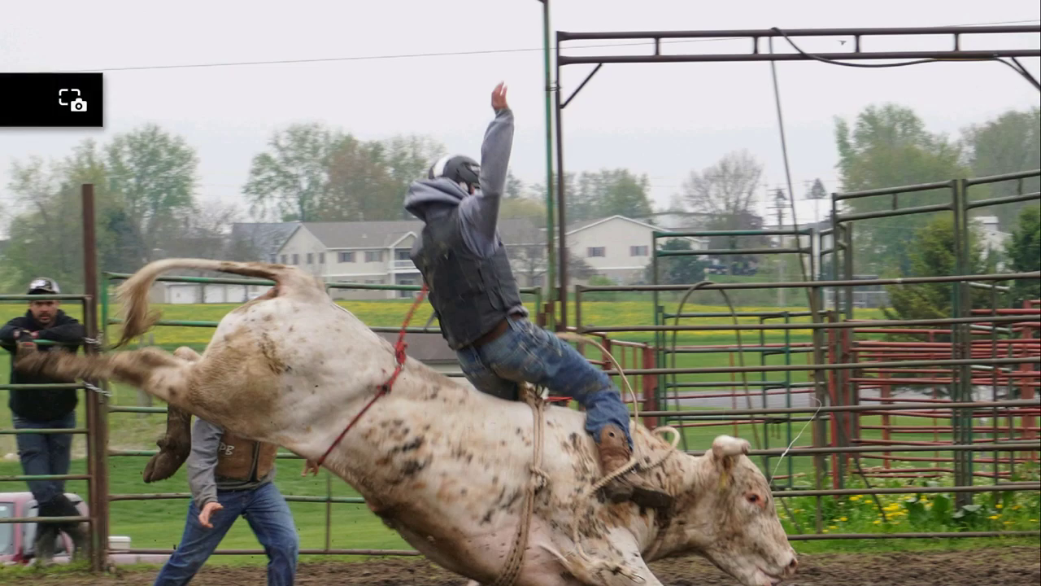
Close the full-screen photo and the Messages app to return home
{"action": "key", "text": "Escape"}
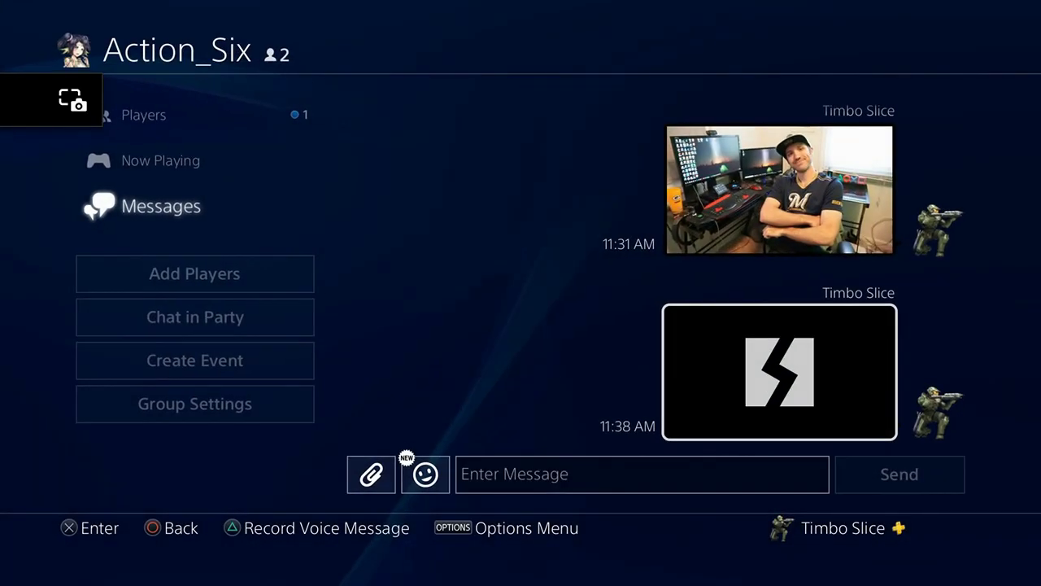
{"action": "key", "text": "Up"}
{"action": "key", "text": "Up"}
{"action": "key", "text": "Up"}
{"action": "key", "text": "Up"}
{"action": "key", "text": "Up"}
{"action": "key", "text": "Up"}
{"action": "key", "text": "Up"}
{"action": "key", "text": "Up"}
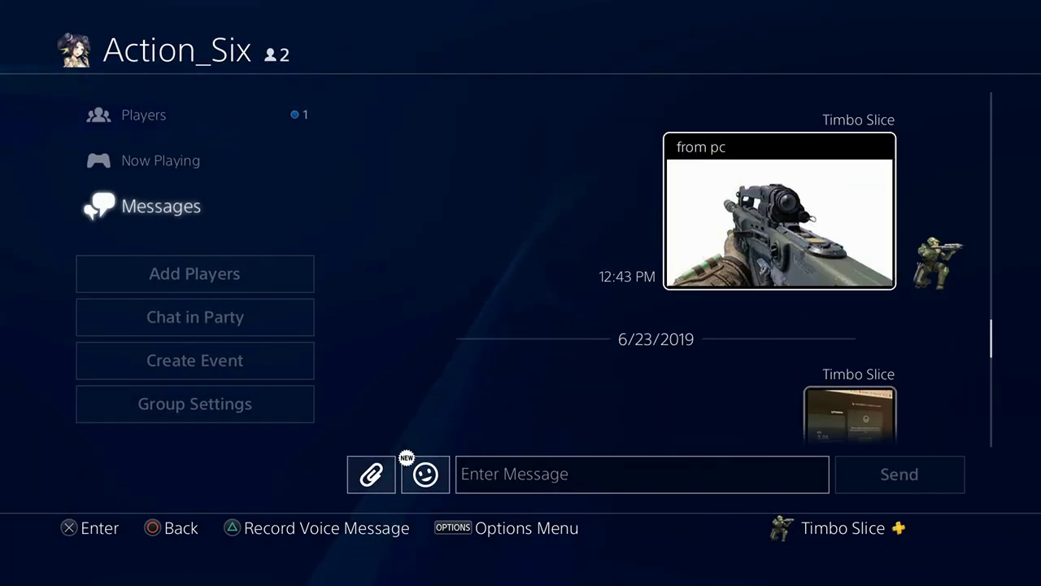
{"action": "key", "text": "Escape"}
{"action": "key", "text": "Left"}
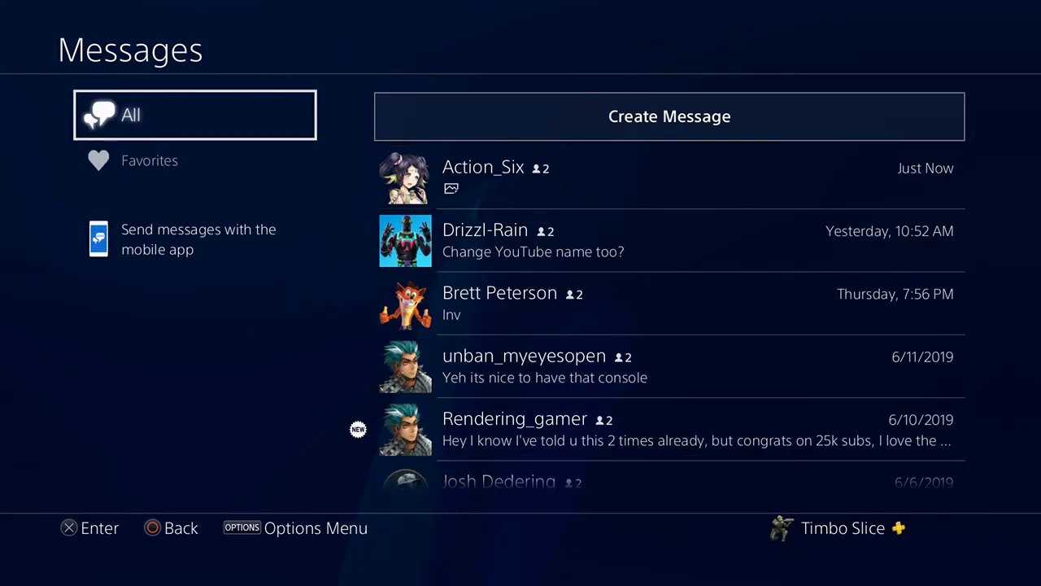
{"action": "key", "text": "Escape"}
Go to Settings > Themes and show the available themes list
{"action": "key", "text": "Up"}
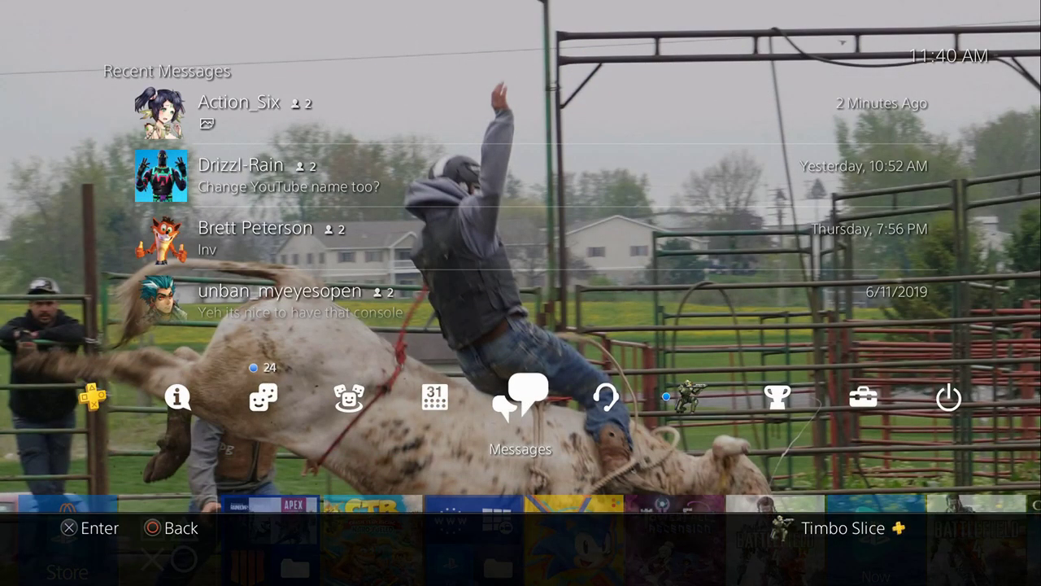
{"action": "key", "text": "Right"}
{"action": "key", "text": "Right"}
{"action": "key", "text": "Right"}
{"action": "key", "text": "Right"}
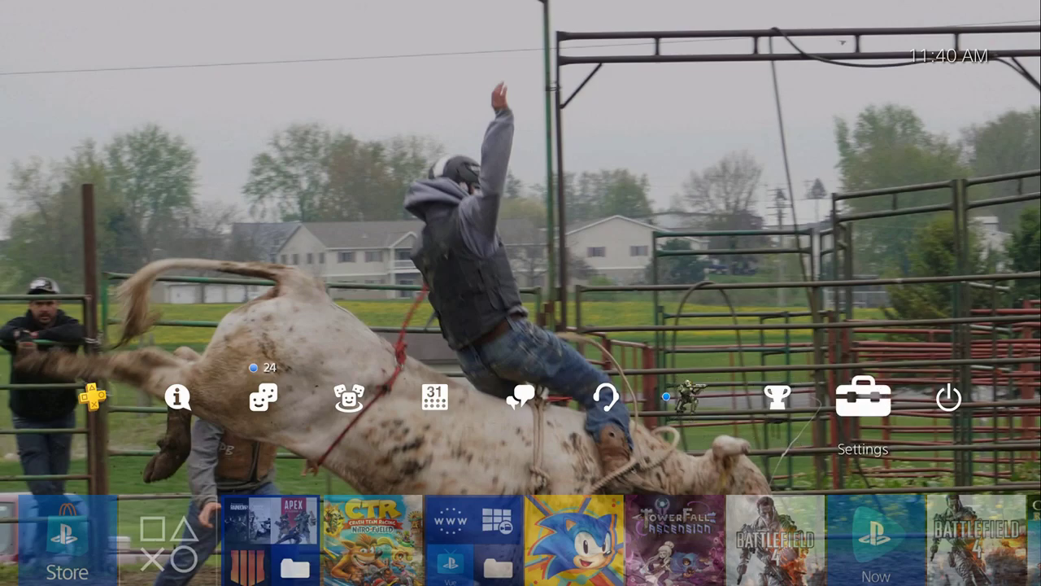
{"action": "key", "text": "Return"}
{"action": "key", "text": "Down"}
{"action": "key", "text": "Down"}
{"action": "key", "text": "Down"}
{"action": "key", "text": "Down"}
{"action": "key", "text": "Down"}
{"action": "key", "text": "Down"}
{"action": "key", "text": "Down"}
{"action": "key", "text": "Return"}
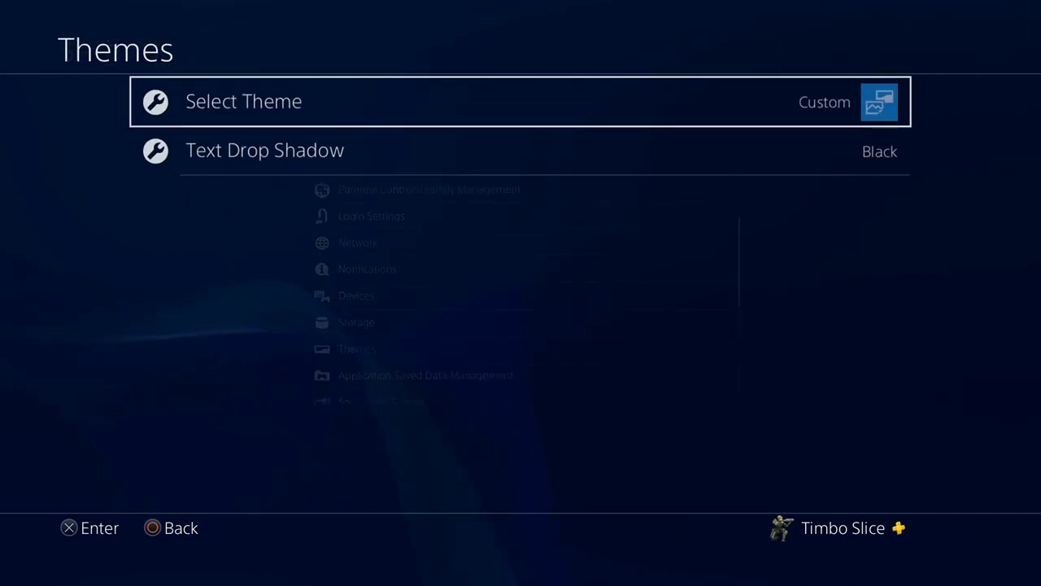
{"action": "key", "text": "Return"}
Pick the Custom theme, start Select Image, and choose System Storage as the source
{"action": "key", "text": "Right"}
{"action": "key", "text": "Down"}
{"action": "key", "text": "Down"}
{"action": "key", "text": "Down"}
{"action": "key", "text": "Down"}
{"action": "key", "text": "Down"}
{"action": "key", "text": "Down"}
{"action": "key", "text": "Down"}
{"action": "key", "text": "Down"}
{"action": "key", "text": "Down"}
{"action": "key", "text": "Down"}
{"action": "key", "text": "Down"}
{"action": "key", "text": "Down"}
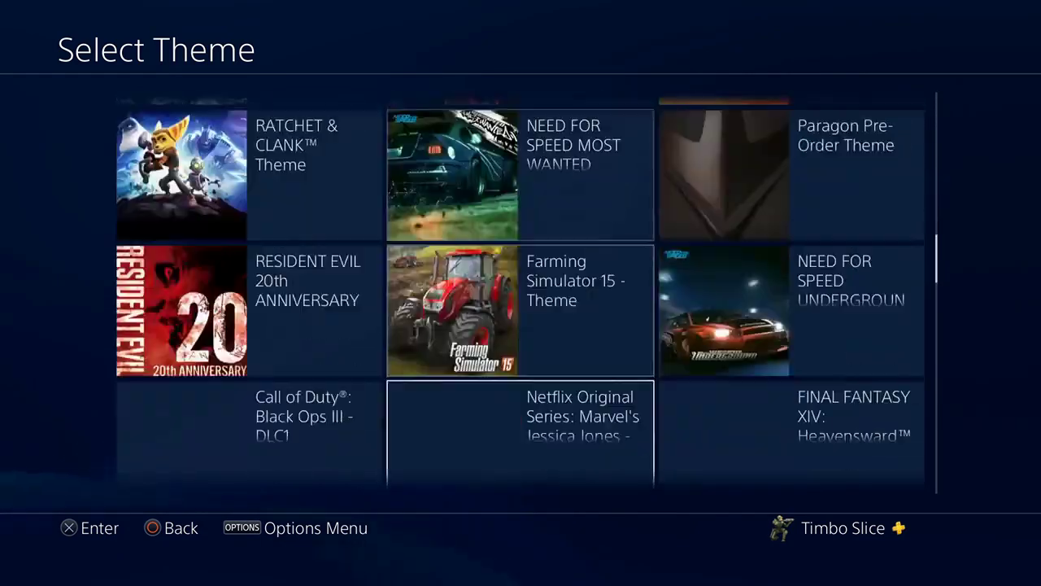
{"action": "key", "text": "Down"}
{"action": "key", "text": "Down"}
{"action": "key", "text": "Down"}
{"action": "key", "text": "Down"}
{"action": "key", "text": "Down"}
{"action": "key", "text": "Down"}
{"action": "key", "text": "Down"}
{"action": "key", "text": "Down"}
{"action": "key", "text": "Down"}
{"action": "key", "text": "Down"}
{"action": "key", "text": "Down"}
{"action": "key", "text": "Down"}
{"action": "key", "text": "Left"}
{"action": "key", "text": "Return"}
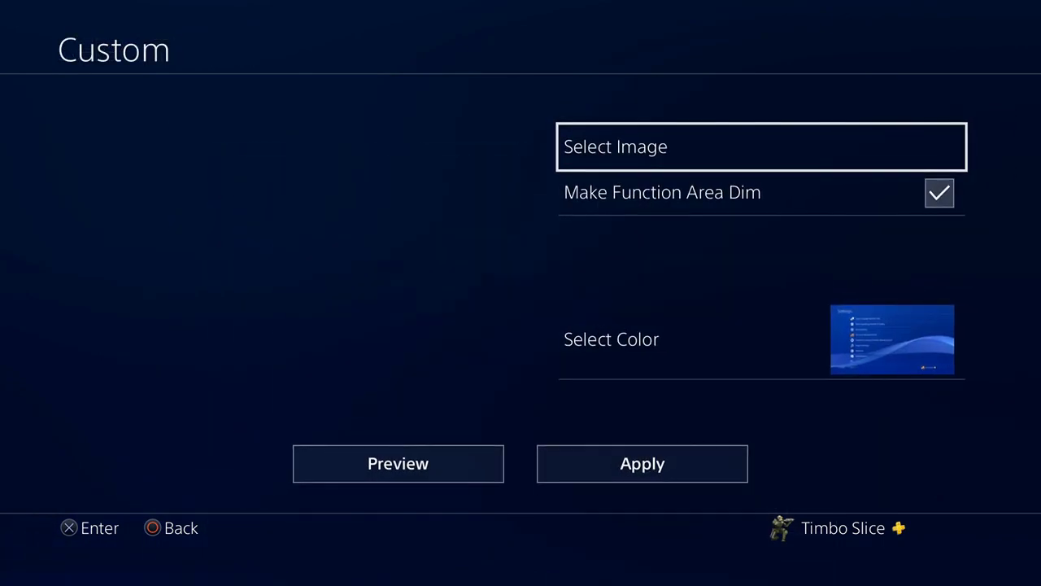
{"action": "key", "text": "Return"}
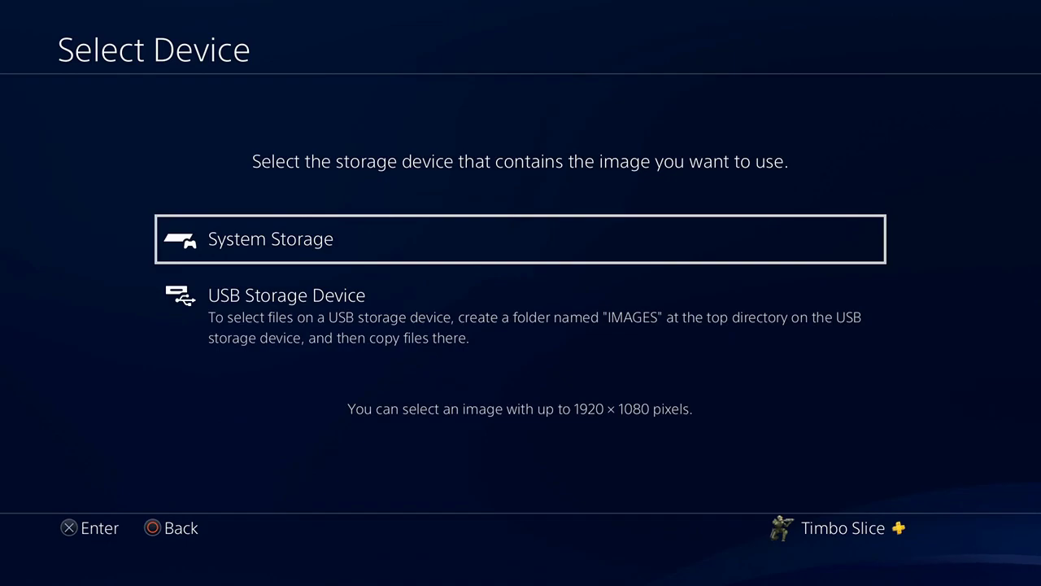
{"action": "key", "text": "Down"}
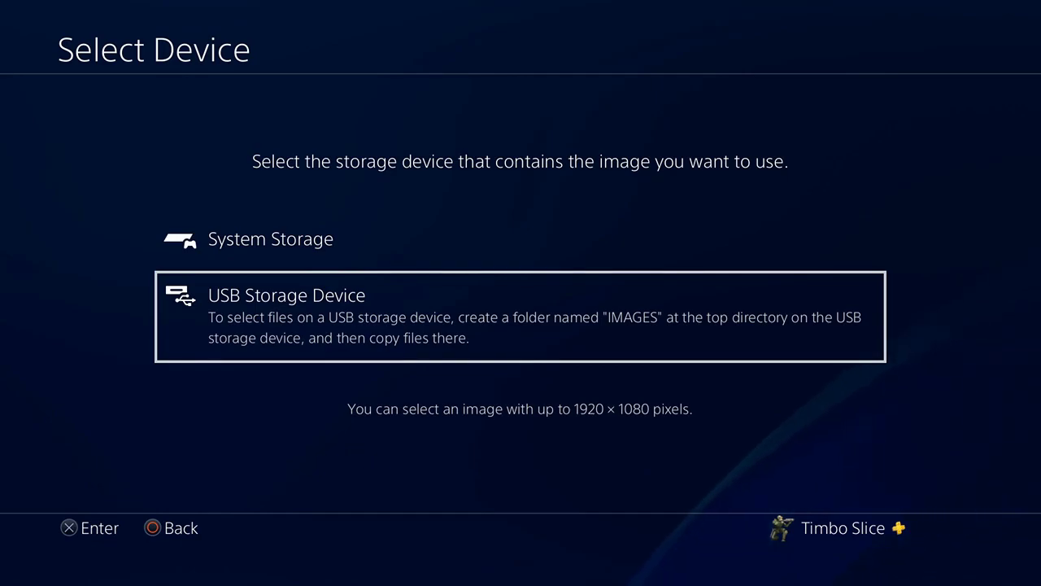
{"action": "key", "text": "Up"}
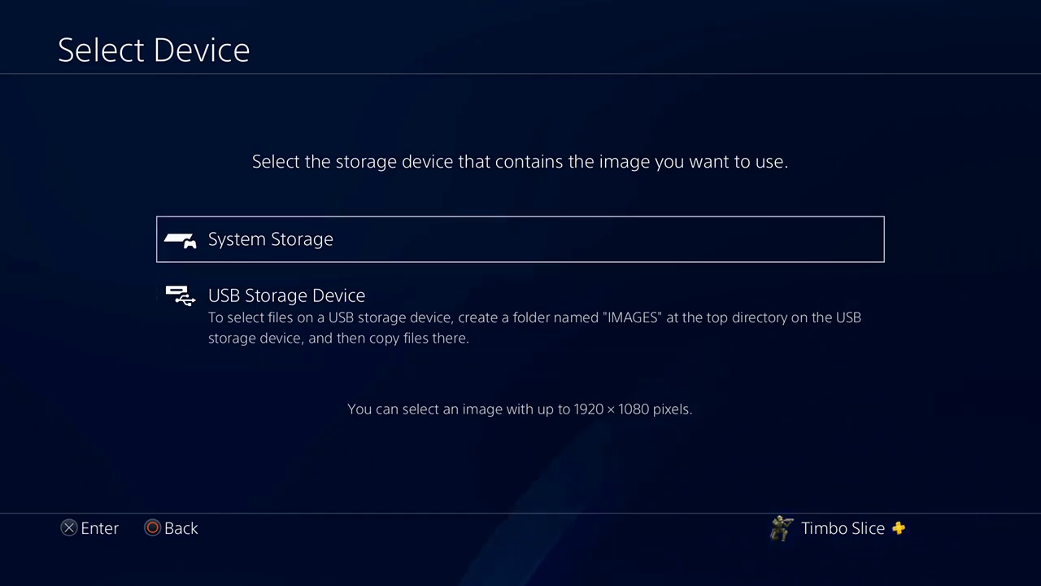
{"action": "key", "text": "Return"}
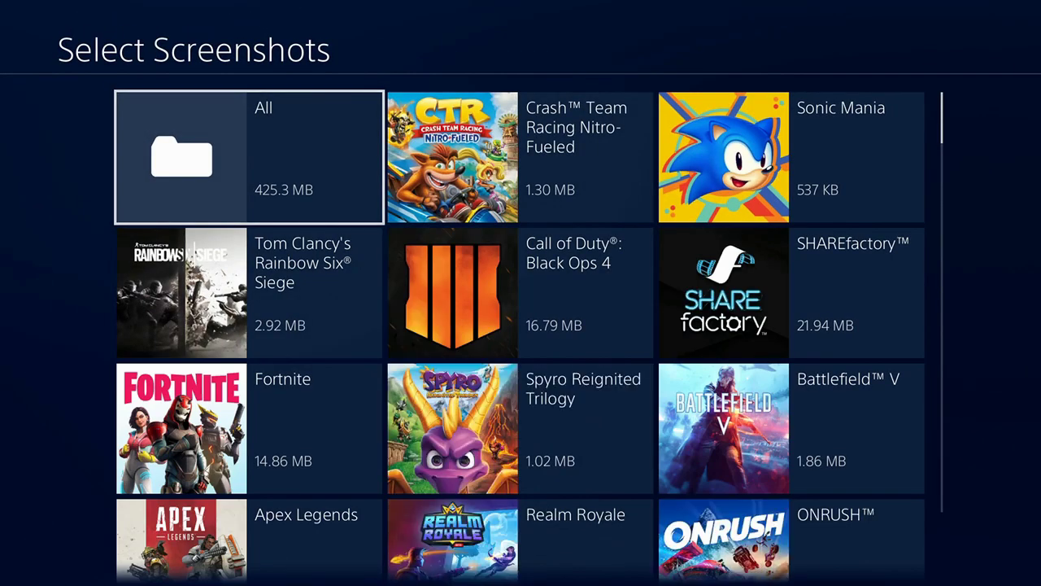
In the All folder, choose the man-at-his-desk screenshot and confirm it at 100% zoom
{"action": "key", "text": "Return"}
{"action": "key", "text": "Right"}
{"action": "key", "text": "Right"}
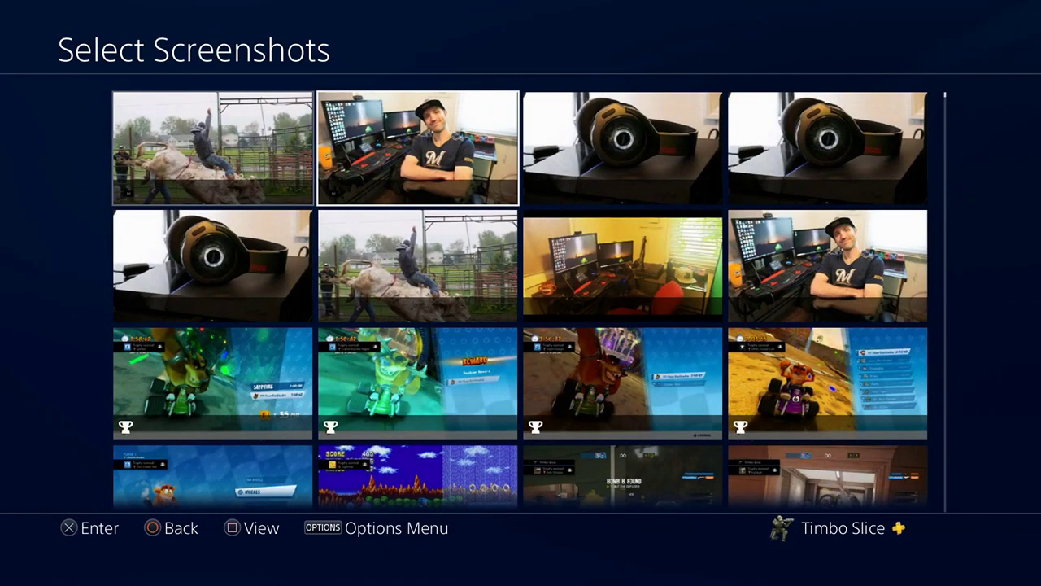
{"action": "key", "text": "Right"}
{"action": "key", "text": "Down"}
{"action": "key", "text": "Left"}
{"action": "key", "text": "Left"}
{"action": "key", "text": "Left"}
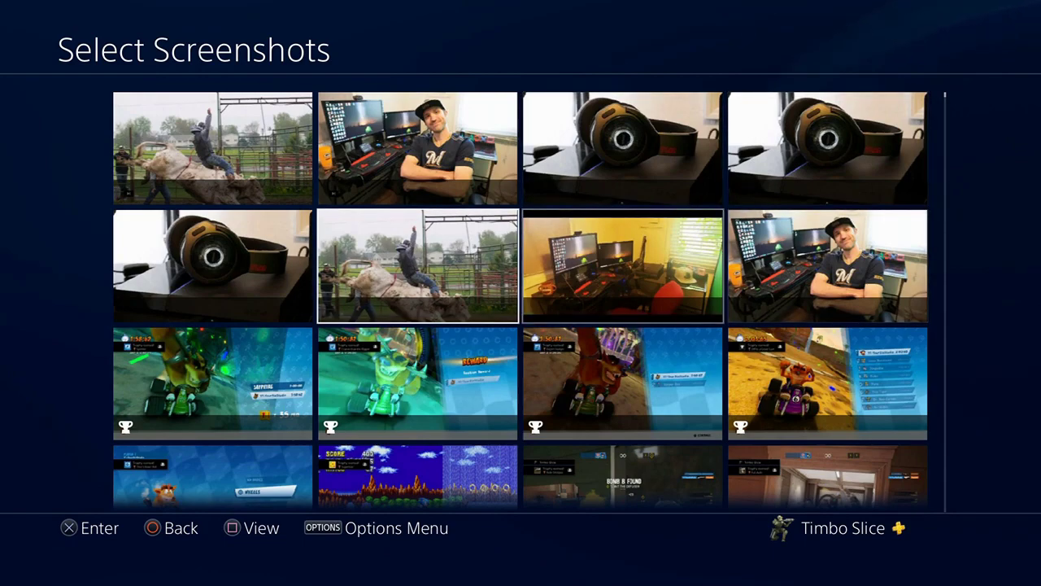
{"action": "key", "text": "Up"}
{"action": "key", "text": "Right"}
{"action": "key", "text": "Right"}
{"action": "key", "text": "Right"}
{"action": "key", "text": "Down"}
{"action": "key", "text": "Left"}
{"action": "key", "text": "Left"}
{"action": "key", "text": "Left"}
{"action": "key", "text": "Up"}
{"action": "key", "text": "Right"}
{"action": "key", "text": "Right"}
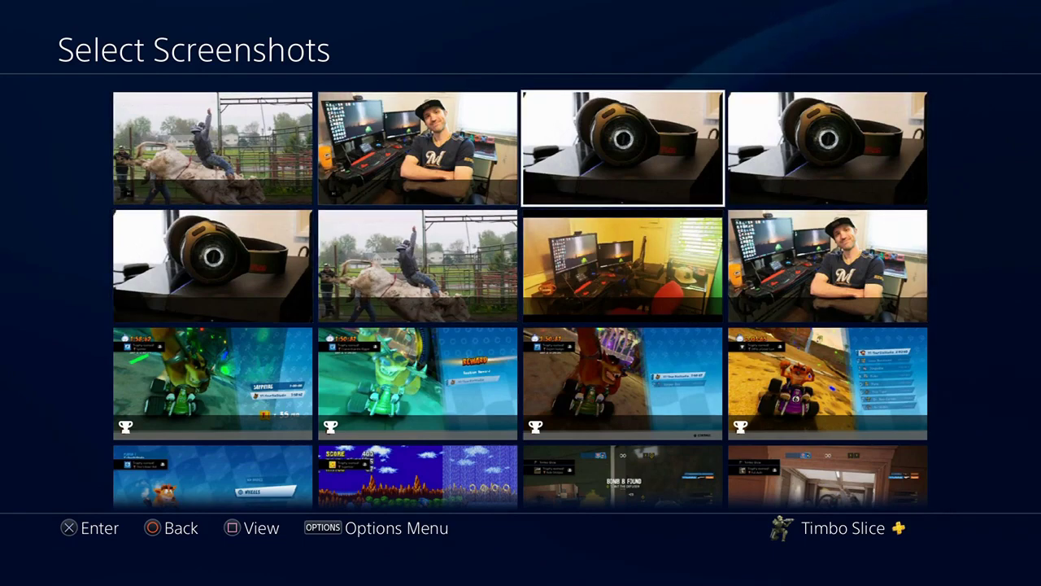
{"action": "key", "text": "Left"}
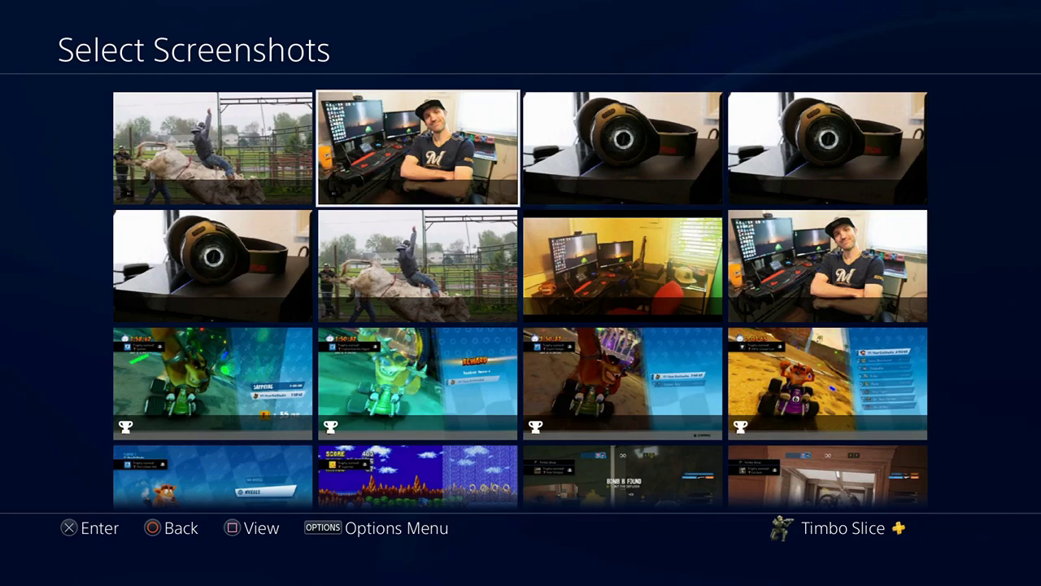
{"action": "key", "text": "Return"}
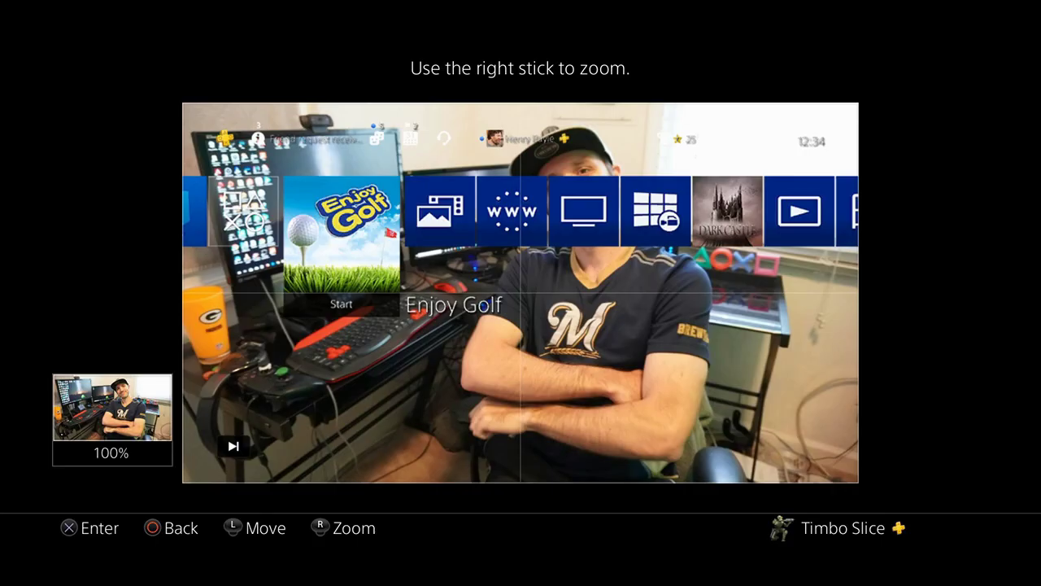
{"action": "key", "text": "Return"}
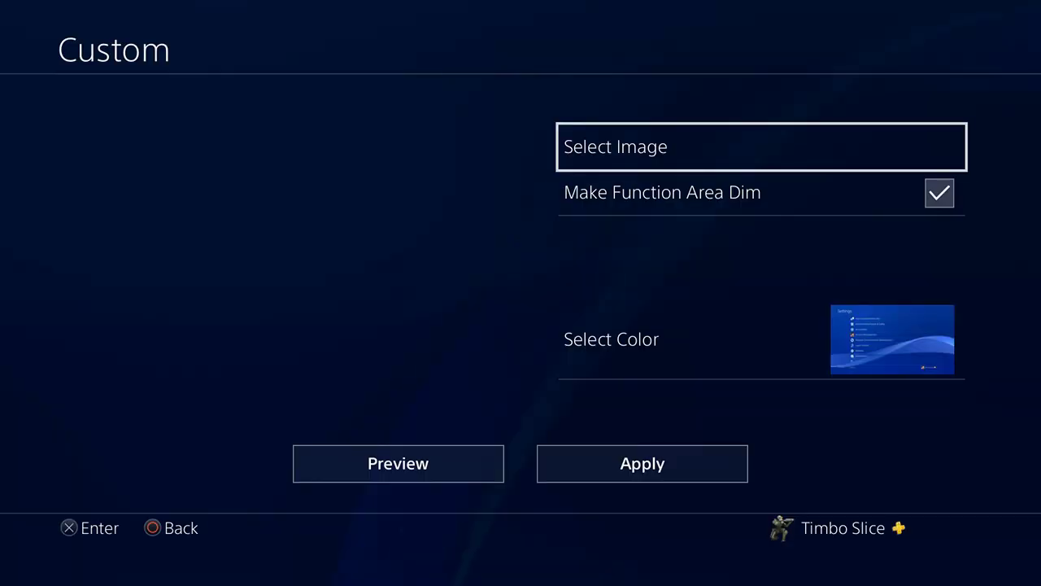
Turn Make Function Area Dim off and then back on
{"action": "key", "text": "Down"}
{"action": "key", "text": "Down"}
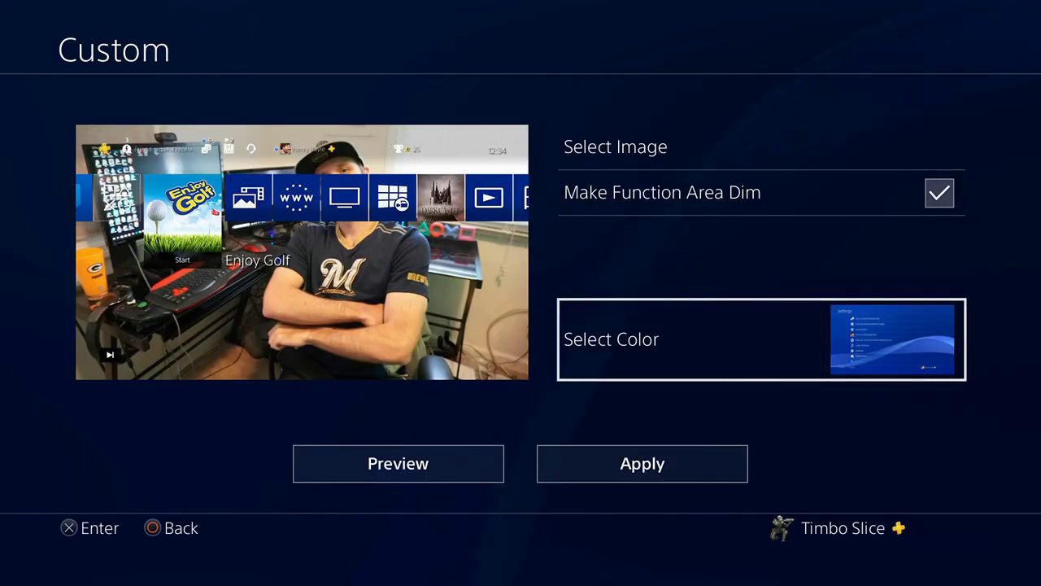
{"action": "key", "text": "Down"}
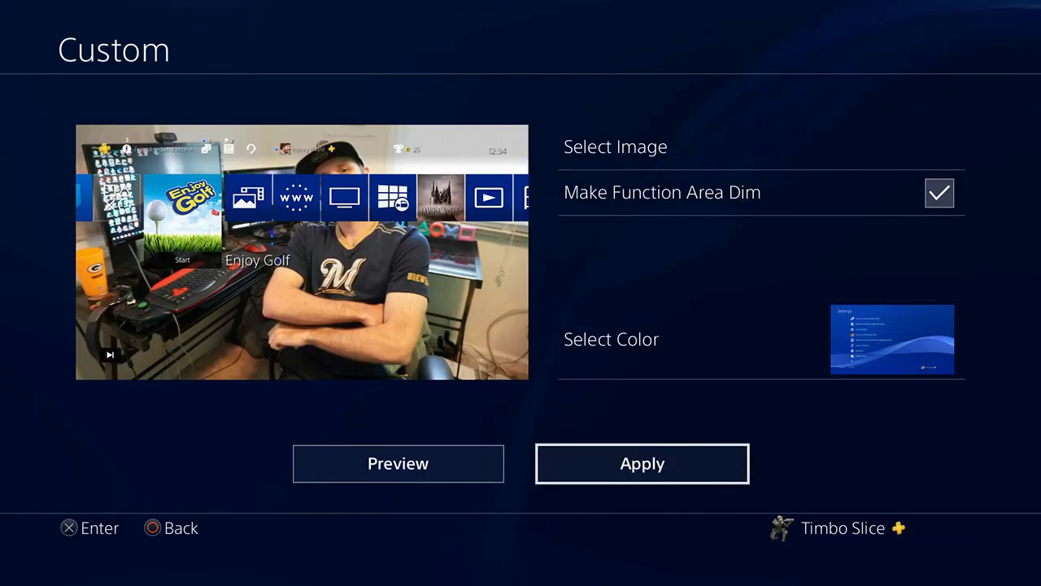
{"action": "key", "text": "Up"}
{"action": "key", "text": "Up"}
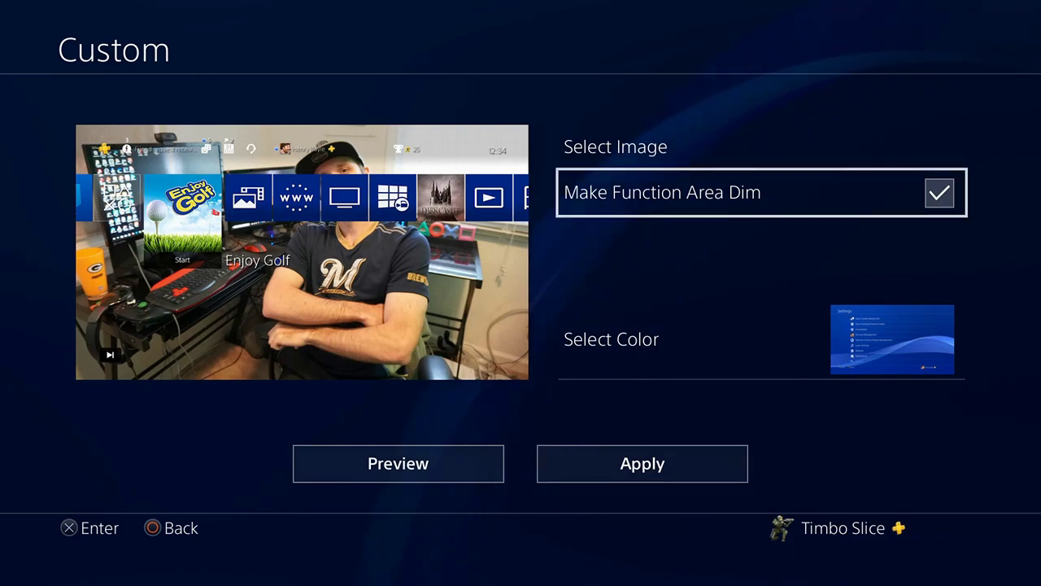
{"action": "key", "text": "Return"}
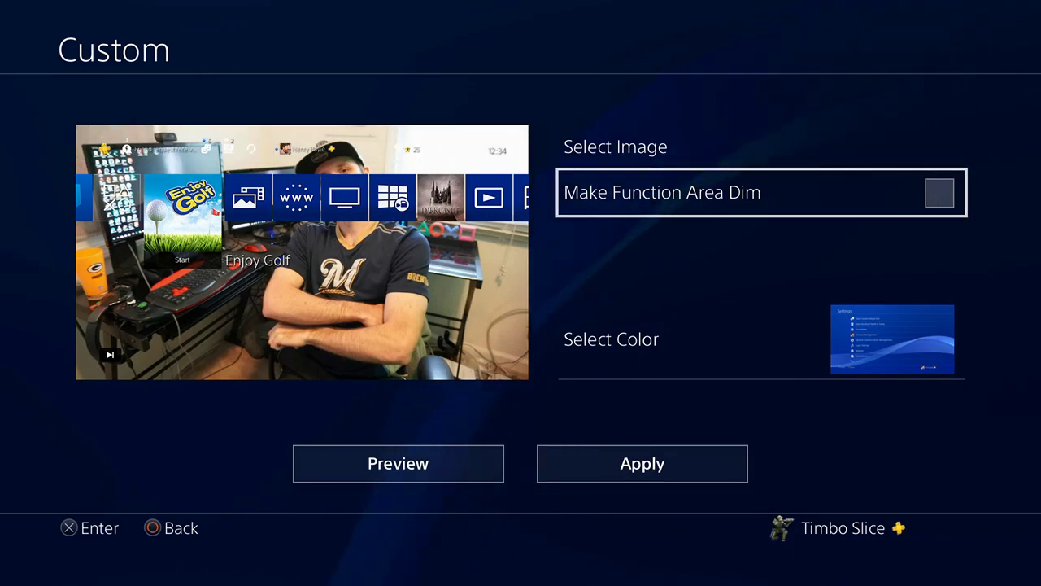
{"action": "key", "text": "Return"}
Leave the theme colour unchanged and apply the custom theme
{"action": "key", "text": "Down"}
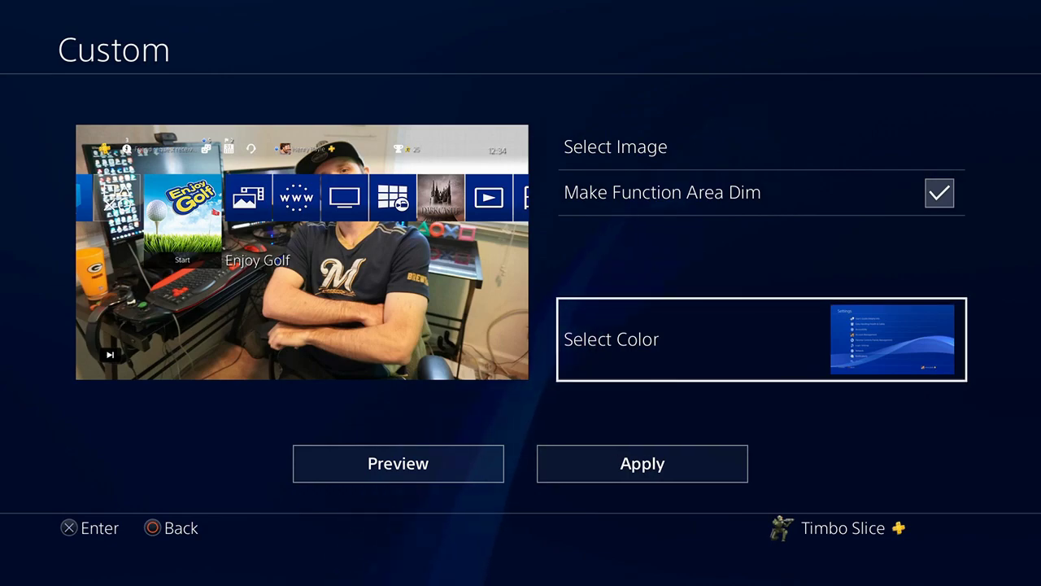
{"action": "key", "text": "Return"}
{"action": "key", "text": "Right"}
{"action": "key", "text": "Right"}
{"action": "key", "text": "Right"}
{"action": "key", "text": "Down"}
{"action": "key", "text": "Left"}
{"action": "key", "text": "Left"}
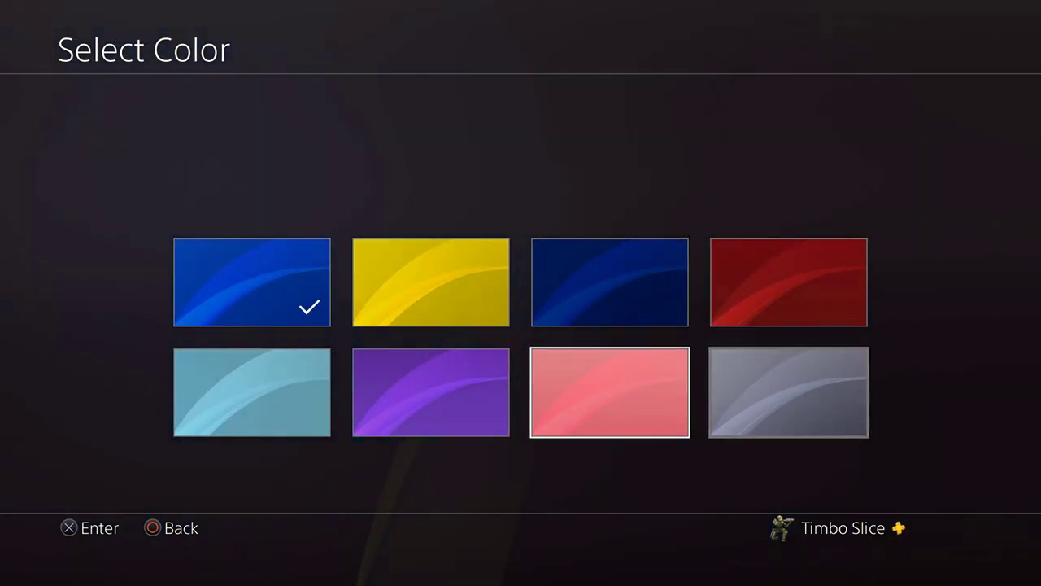
{"action": "key", "text": "Escape"}
{"action": "key", "text": "Down"}
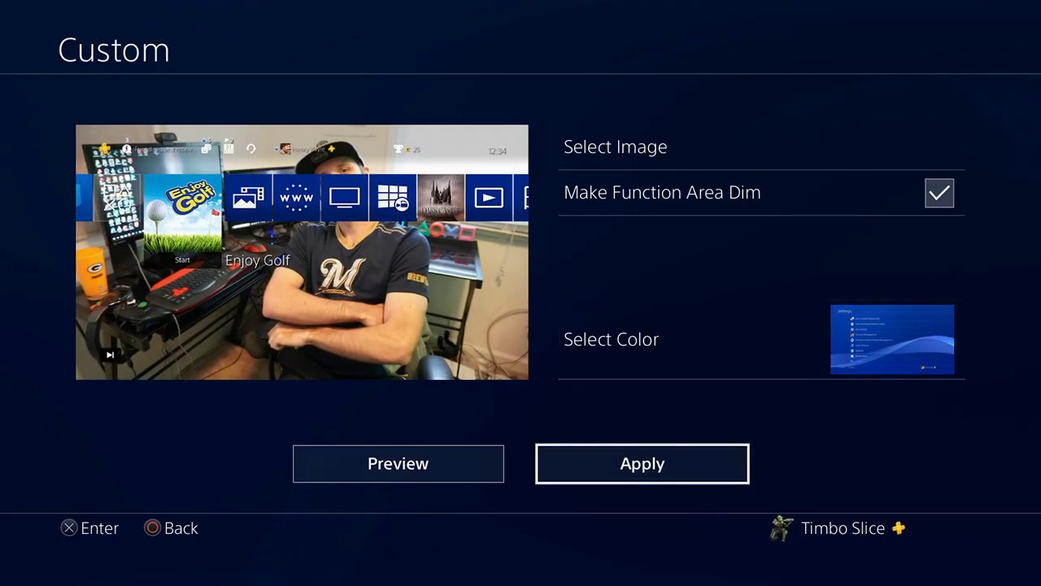
{"action": "key", "text": "Return"}
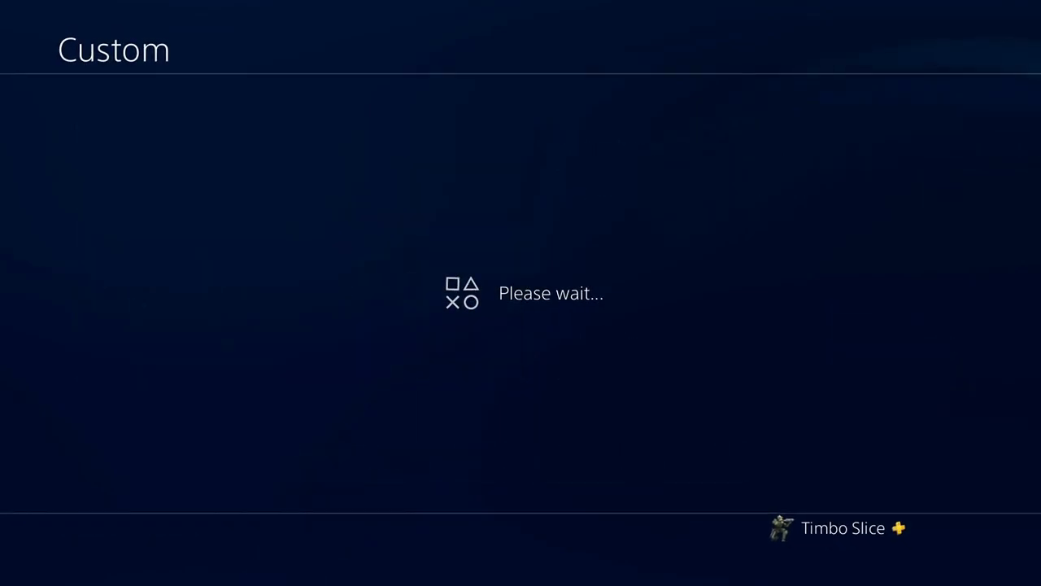
Browse the function area items and check Brawlhalla's trophy progress
{"action": "key", "text": "Up"}
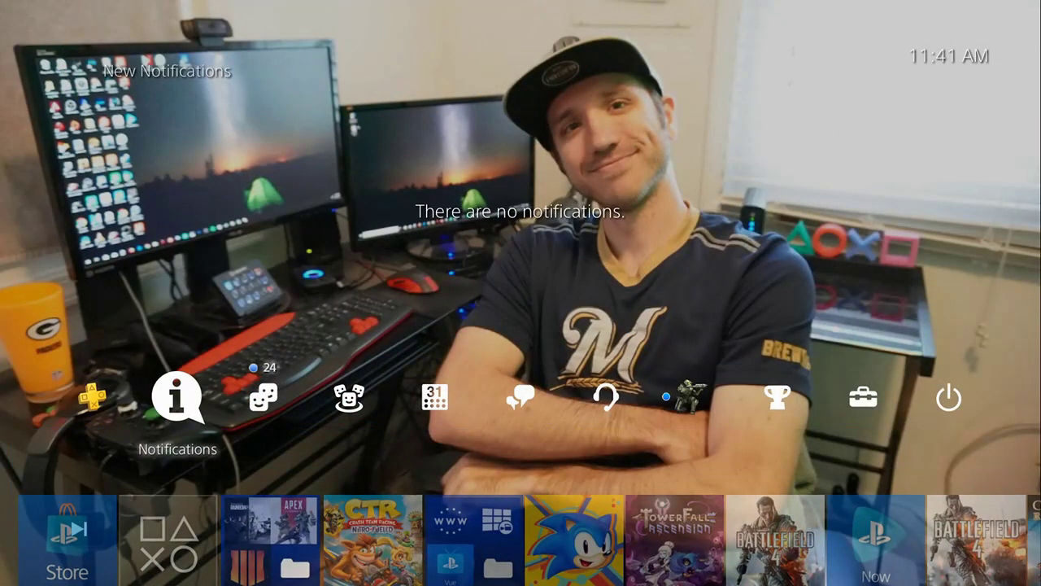
{"action": "key", "text": "Right"}
{"action": "key", "text": "Right"}
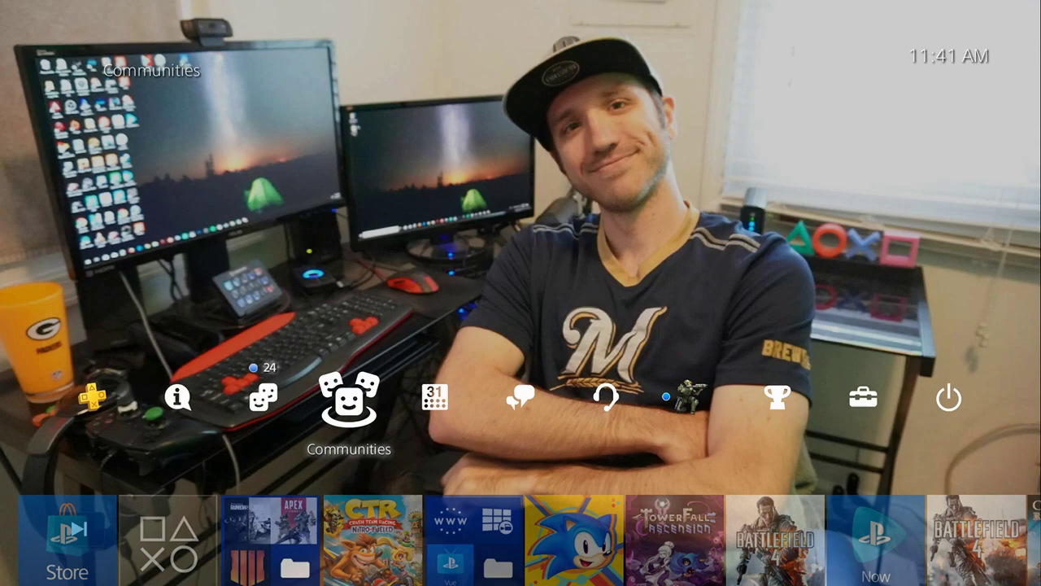
{"action": "key", "text": "Left"}
{"action": "key", "text": "Left"}
{"action": "key", "text": "Left"}
{"action": "key", "text": "Right"}
{"action": "key", "text": "Right"}
{"action": "key", "text": "Right"}
{"action": "key", "text": "Right"}
{"action": "key", "text": "Right"}
{"action": "key", "text": "Right"}
{"action": "key", "text": "Right"}
{"action": "key", "text": "Right"}
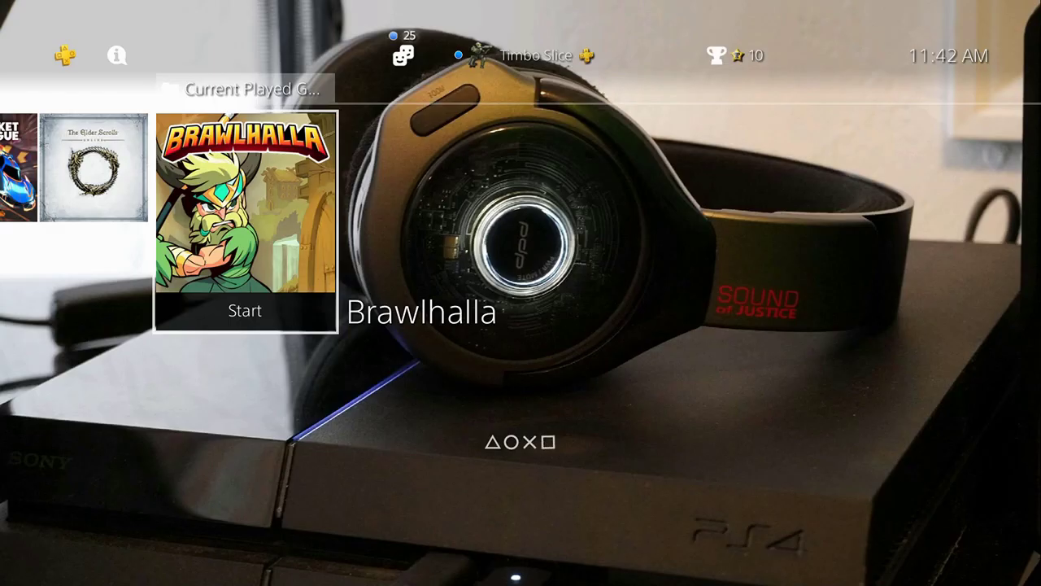
{"action": "key", "text": "Down"}
{"action": "key", "text": "Up"}
{"action": "key", "text": "Left"}
{"action": "key", "text": "Right"}
{"action": "key", "text": "Down"}
{"action": "key", "text": "Escape"}
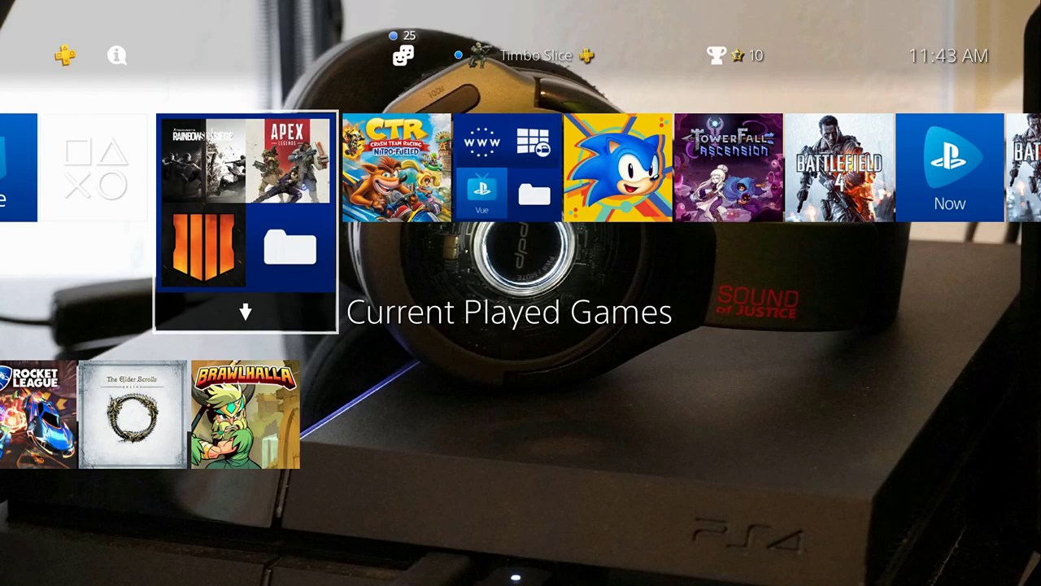
Open the Current Played Games folder and browse its game tiles
{"action": "key", "text": "Return"}
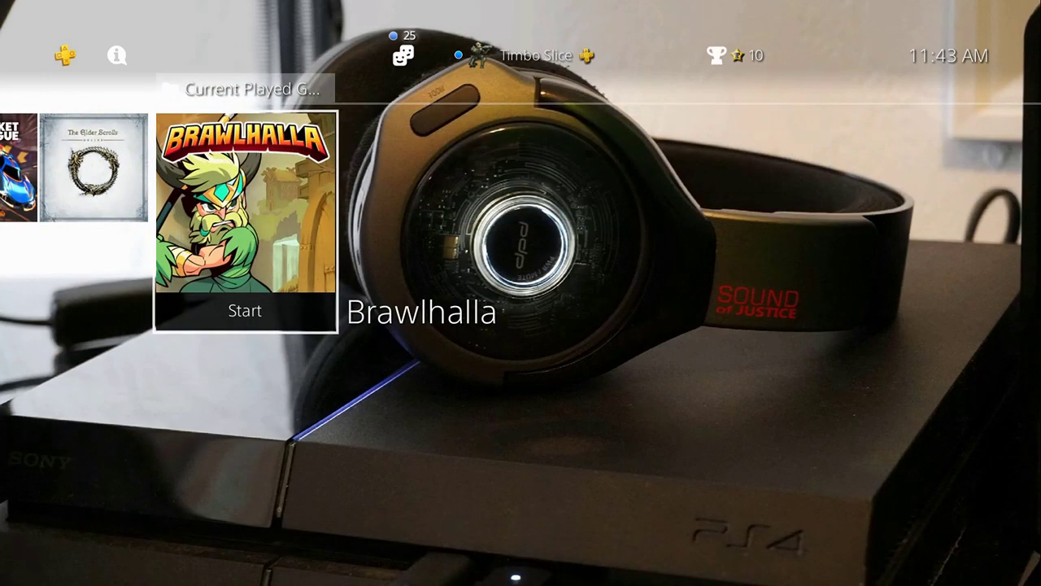
{"action": "key", "text": "Escape"}
{"action": "key", "text": "Up"}
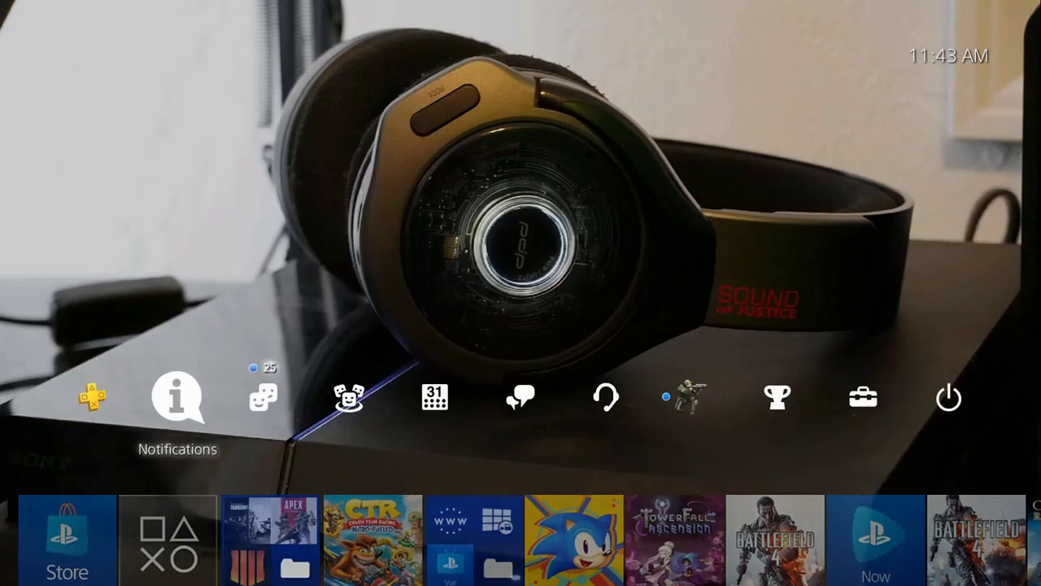
{"action": "key", "text": "Down"}
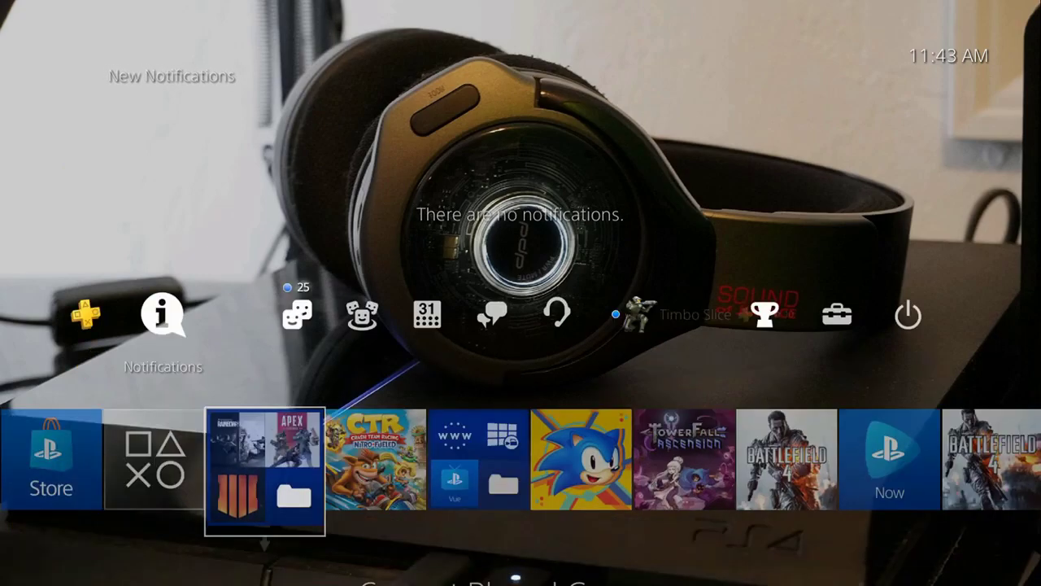
{"action": "key", "text": "Right"}
{"action": "key", "text": "Left"}
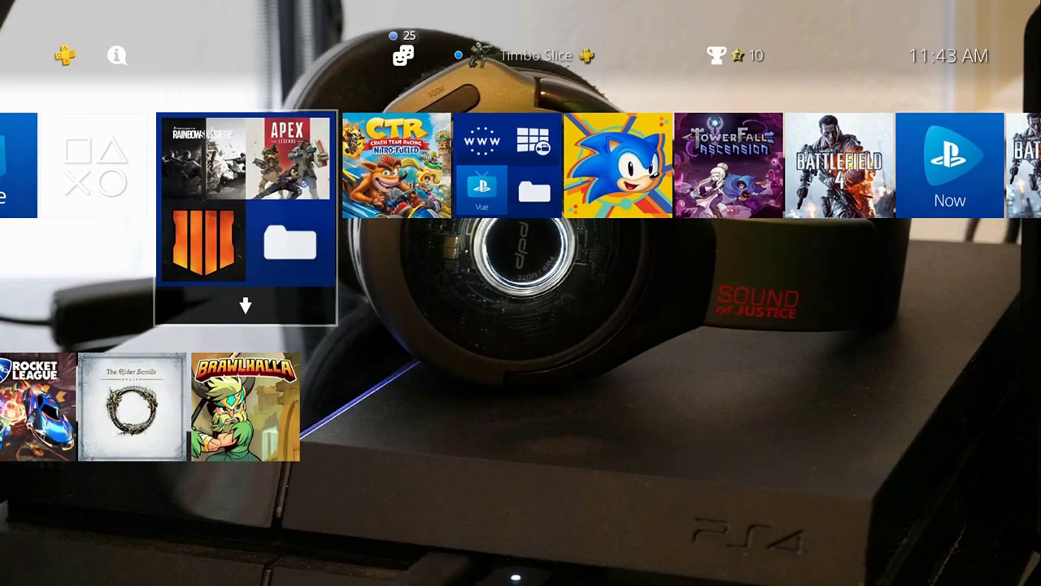
{"action": "key", "text": "Return"}
{"action": "key", "text": "Left"}
{"action": "key", "text": "Right"}
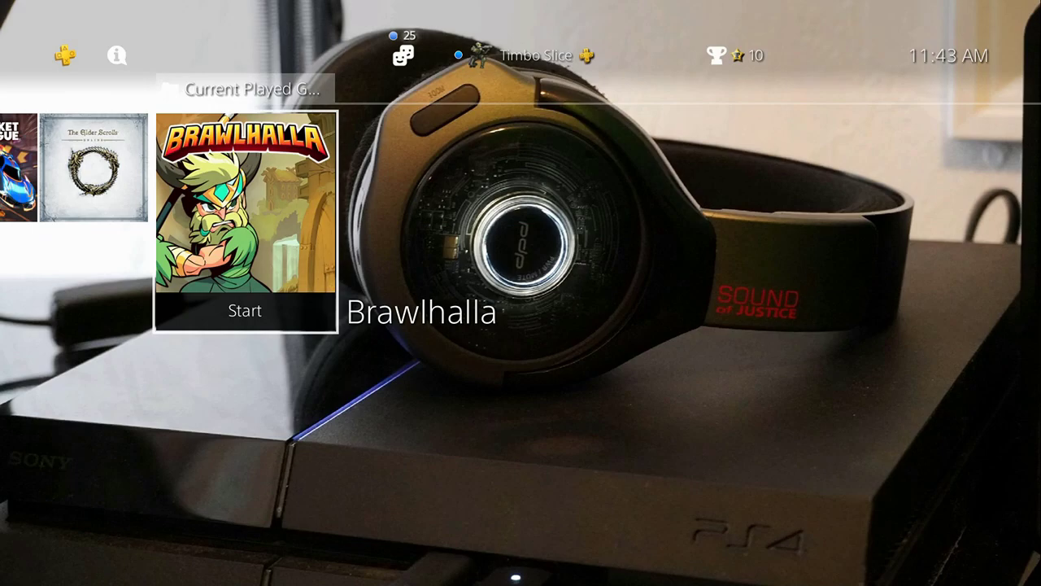